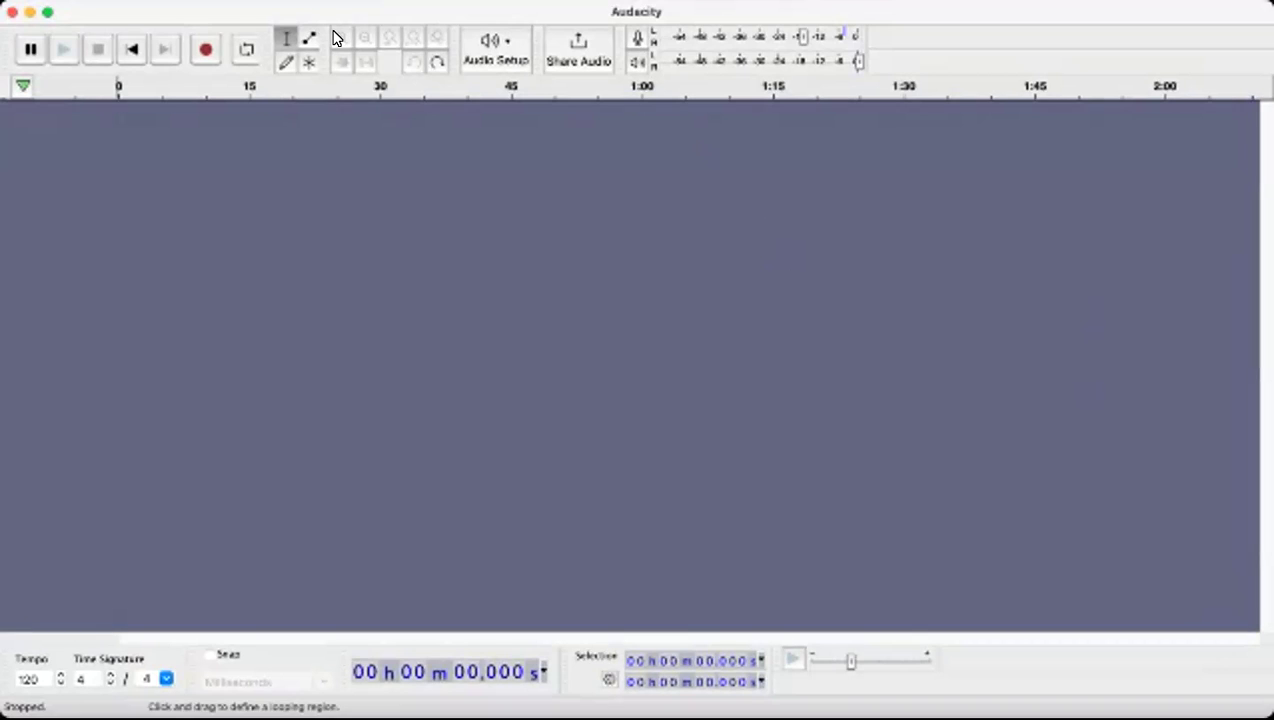
# Step: Check the input microphone, then record about 36 seconds of voice into new mono track Audio 1
pyautogui.click(507, 46)
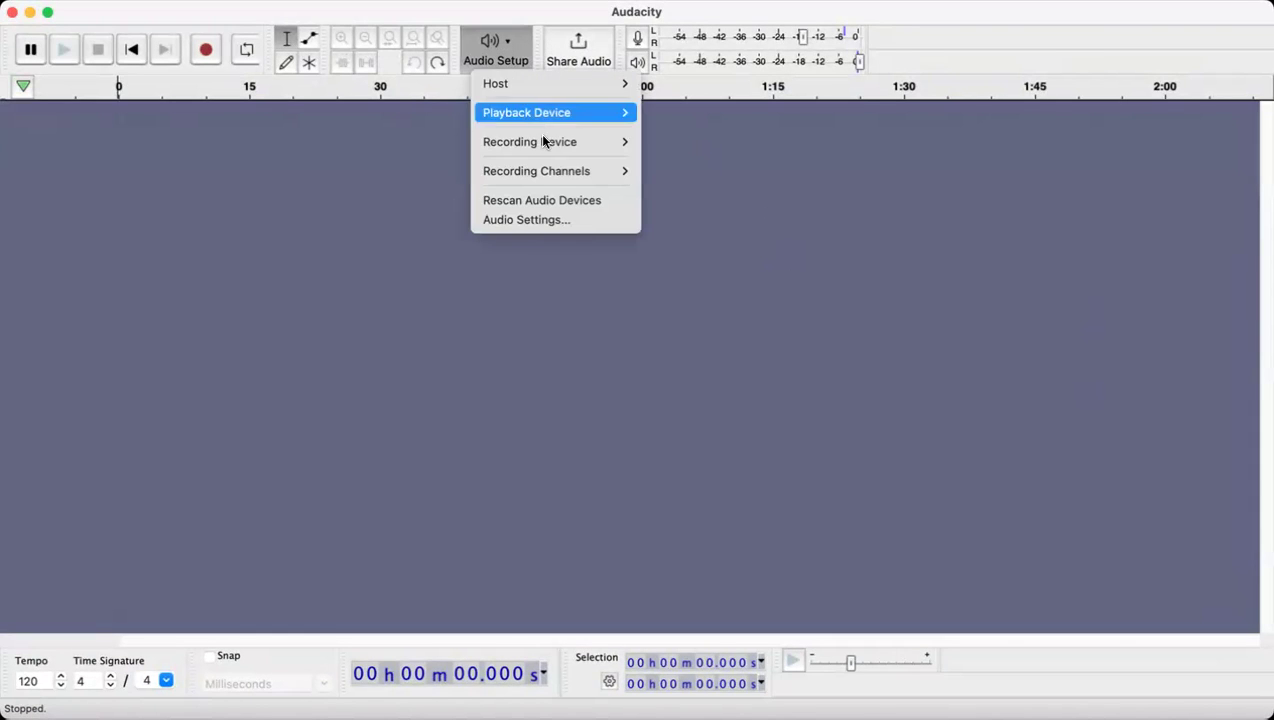
pyautogui.moveTo(568, 140)
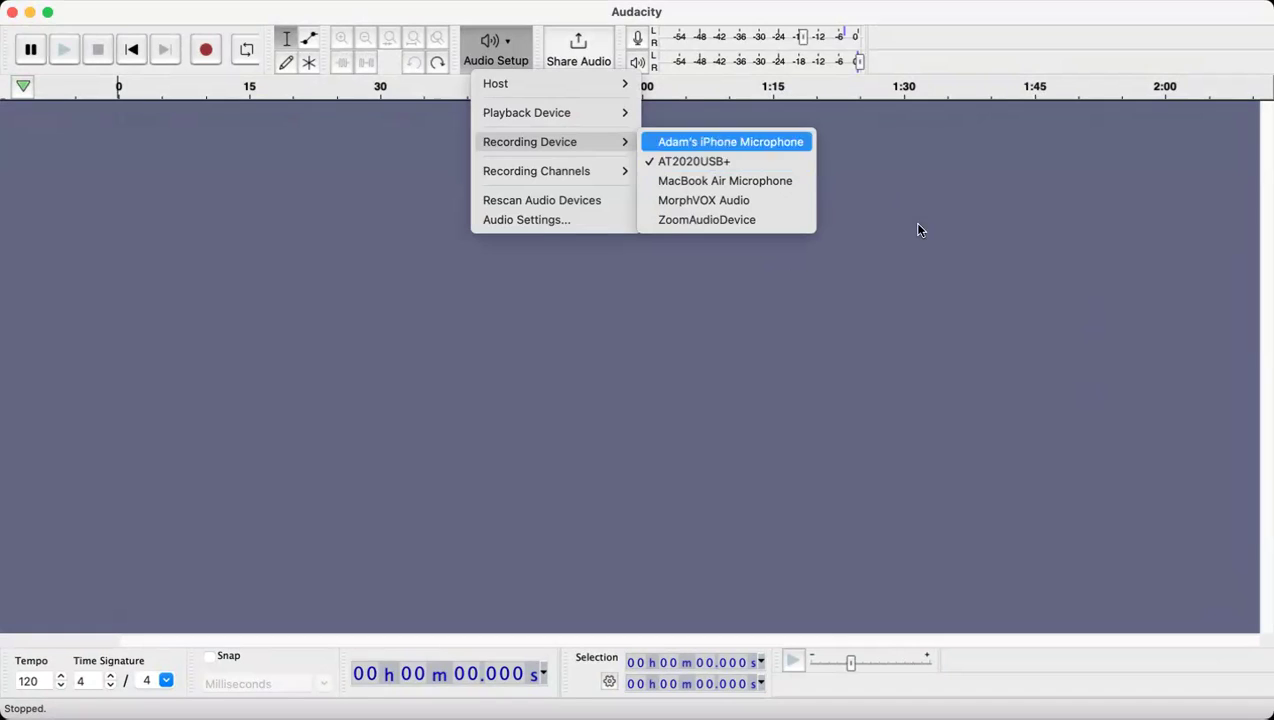
pyautogui.click(733, 143)
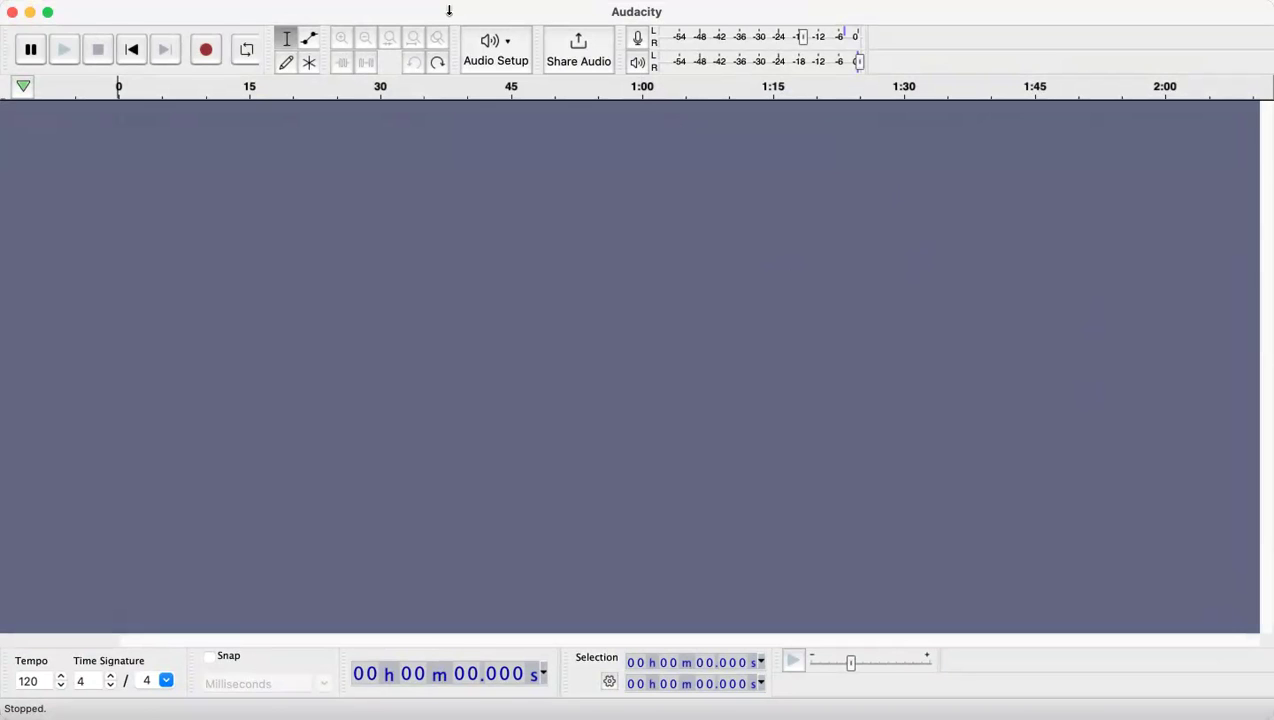
pyautogui.click(209, 50)
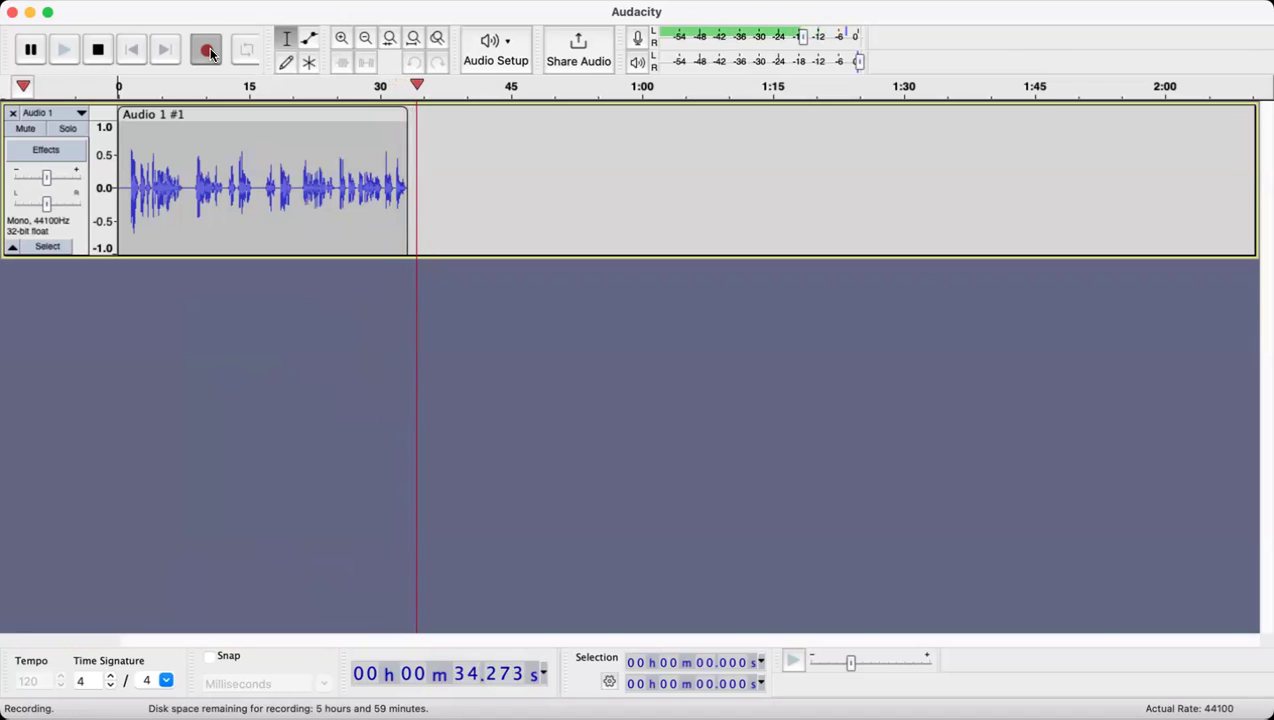
pyautogui.click(95, 50)
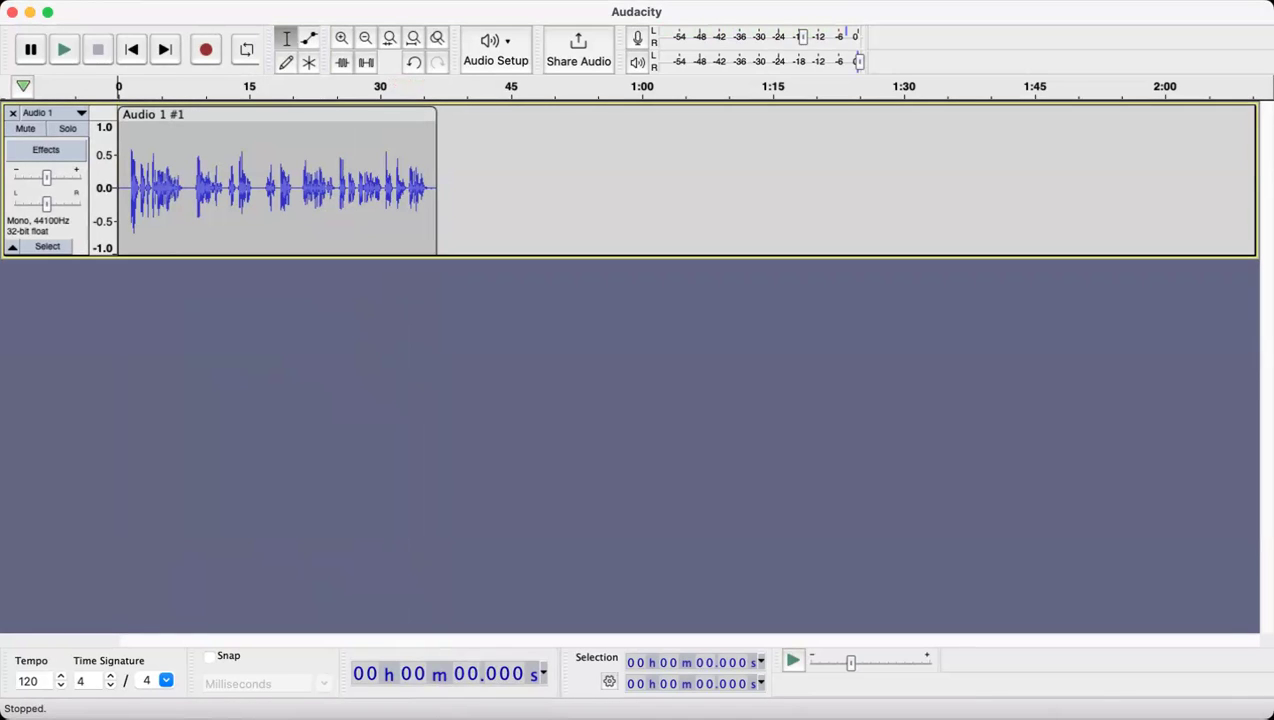
# Step: Import mellow-future-bass-bounce-on-it-184234.mp3 from Downloads as a stereo track under the voice
pyautogui.click(120, 0)
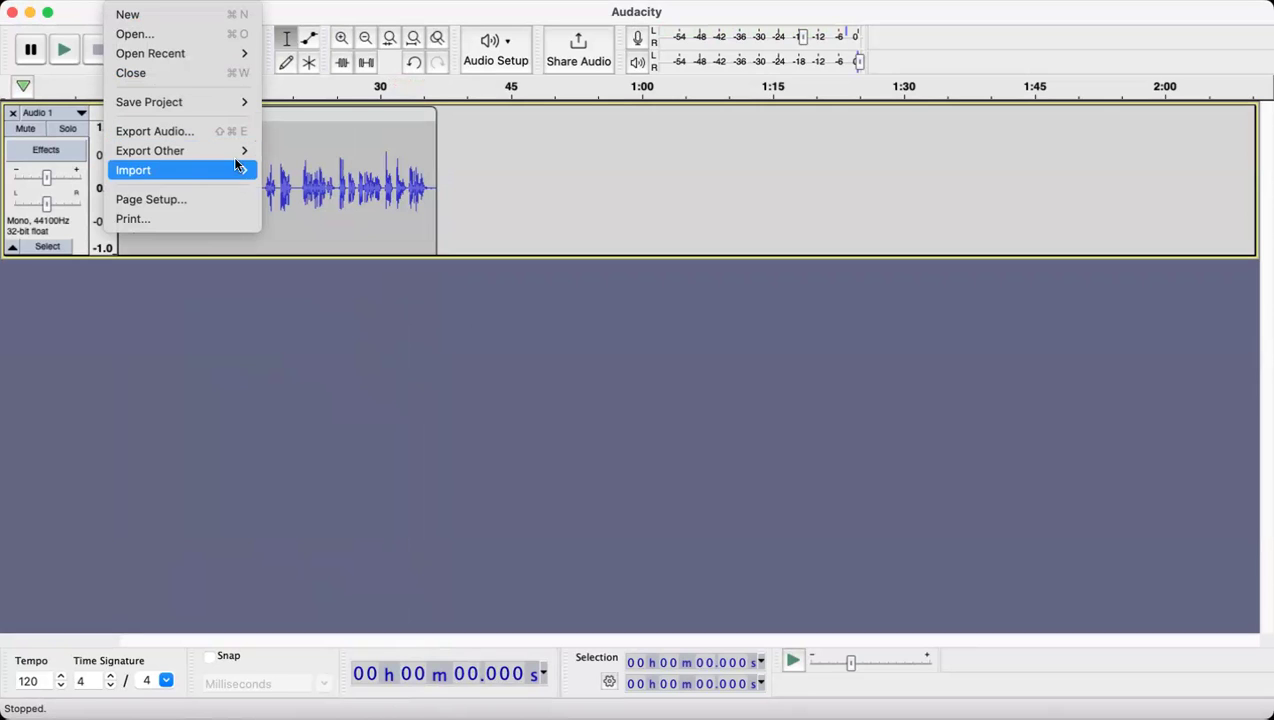
pyautogui.moveTo(240, 170)
pyautogui.click(281, 177)
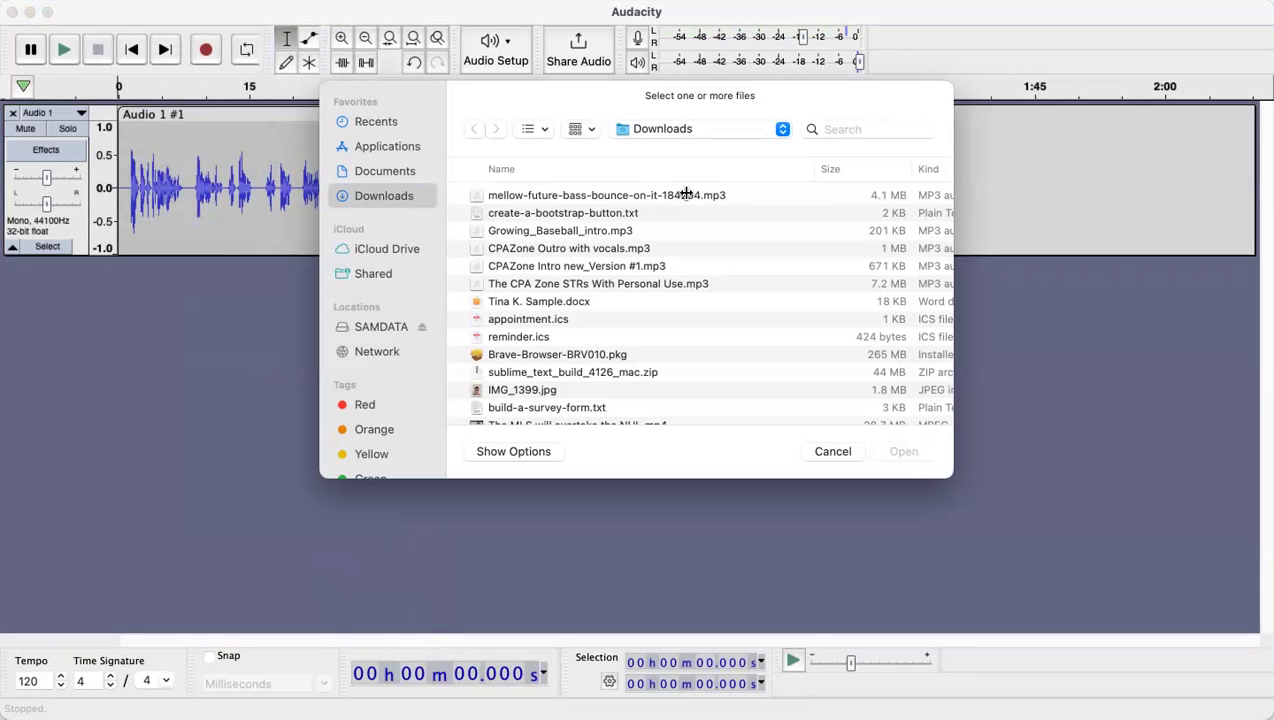
pyautogui.click(686, 194)
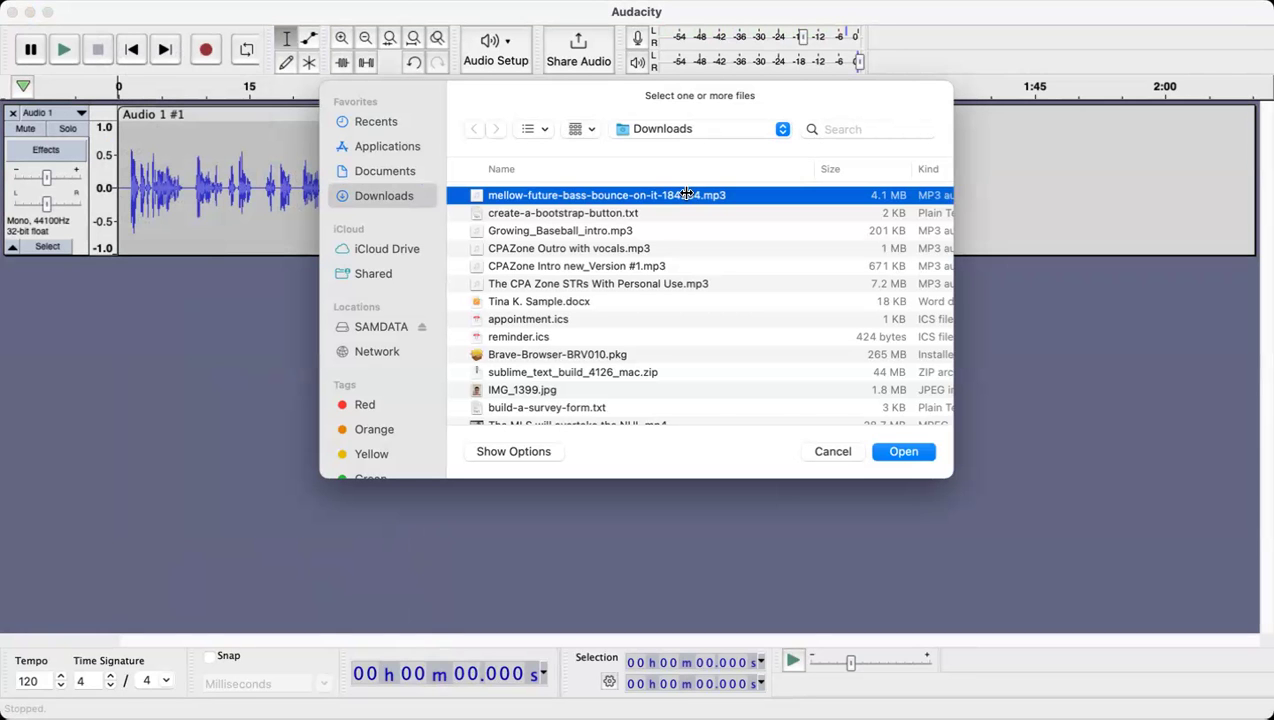
pyautogui.click(905, 451)
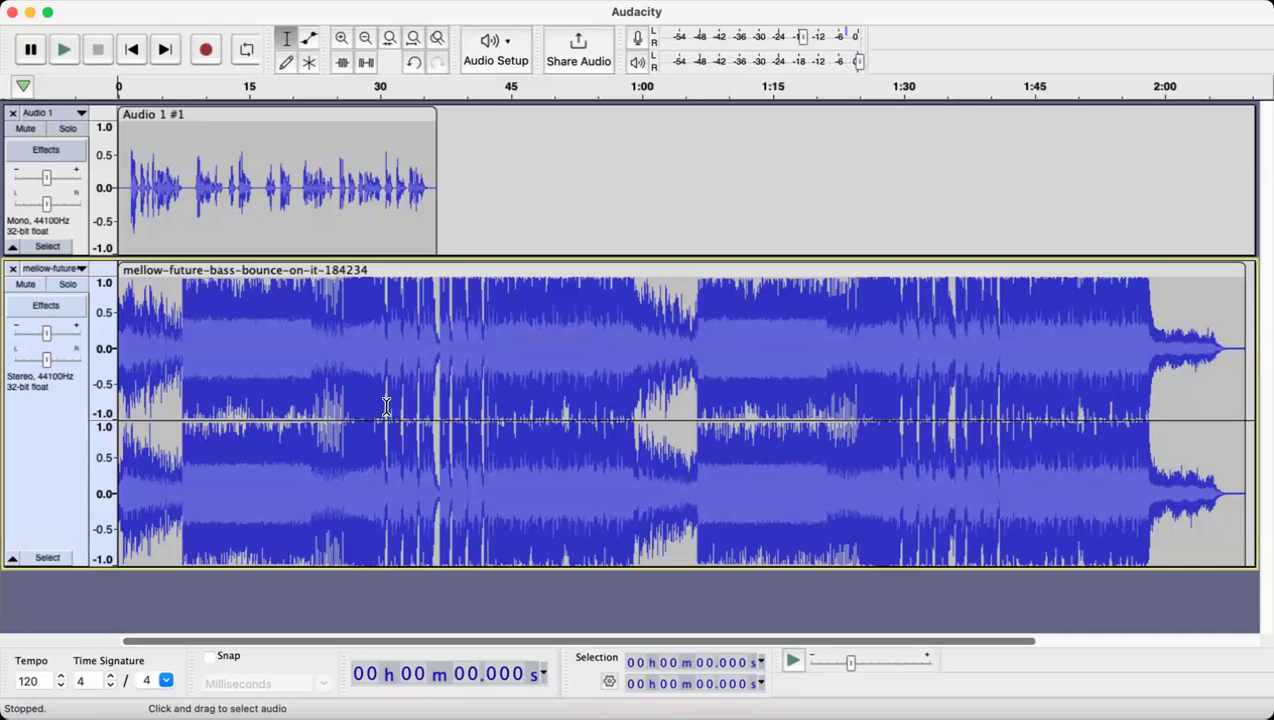
# Step: Cut the voice clip, remove its track, paste it into a new mono track, then select the music
pyautogui.click(246, 115)
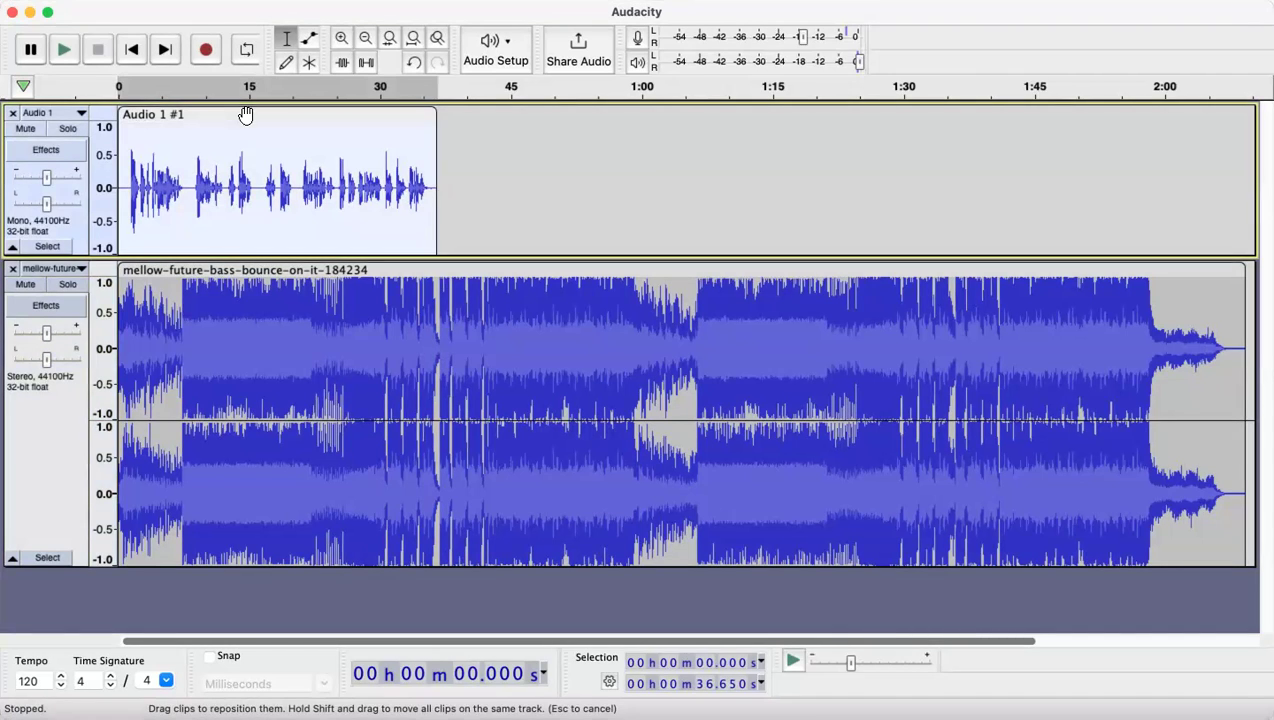
pyautogui.press('Delete')
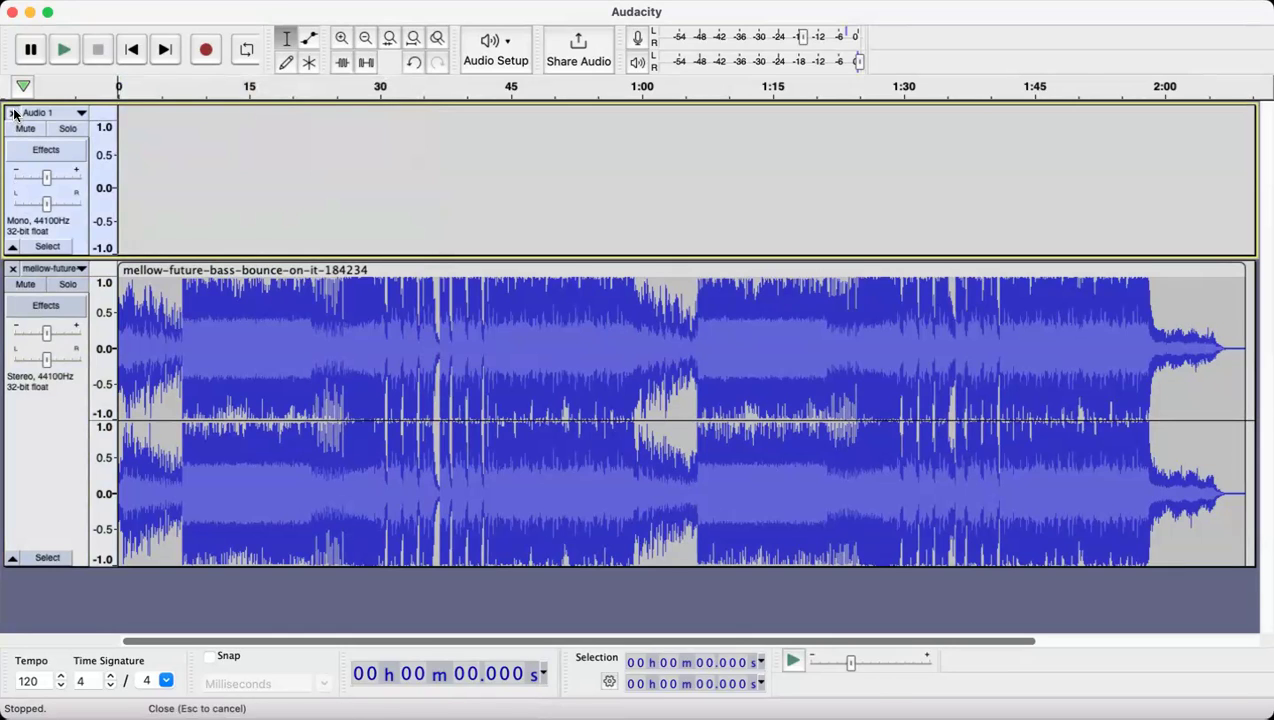
pyautogui.click(14, 115)
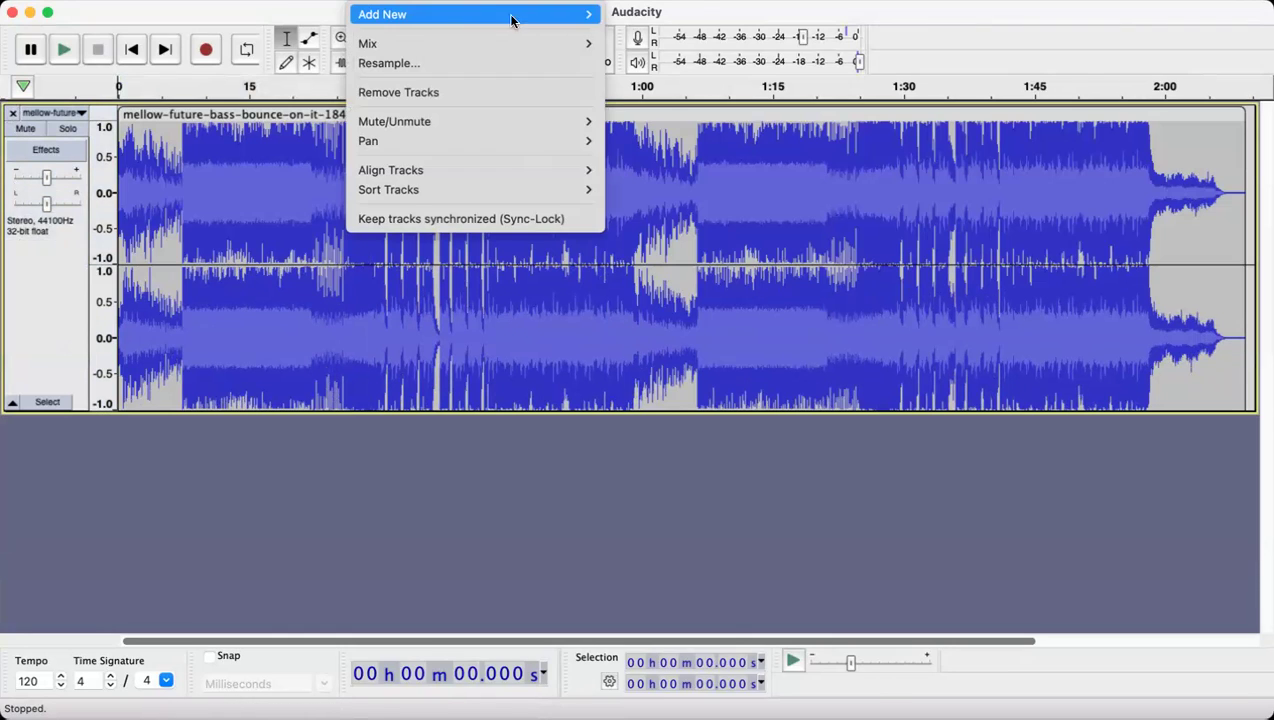
pyautogui.moveTo(526, 14)
pyautogui.click(668, 14)
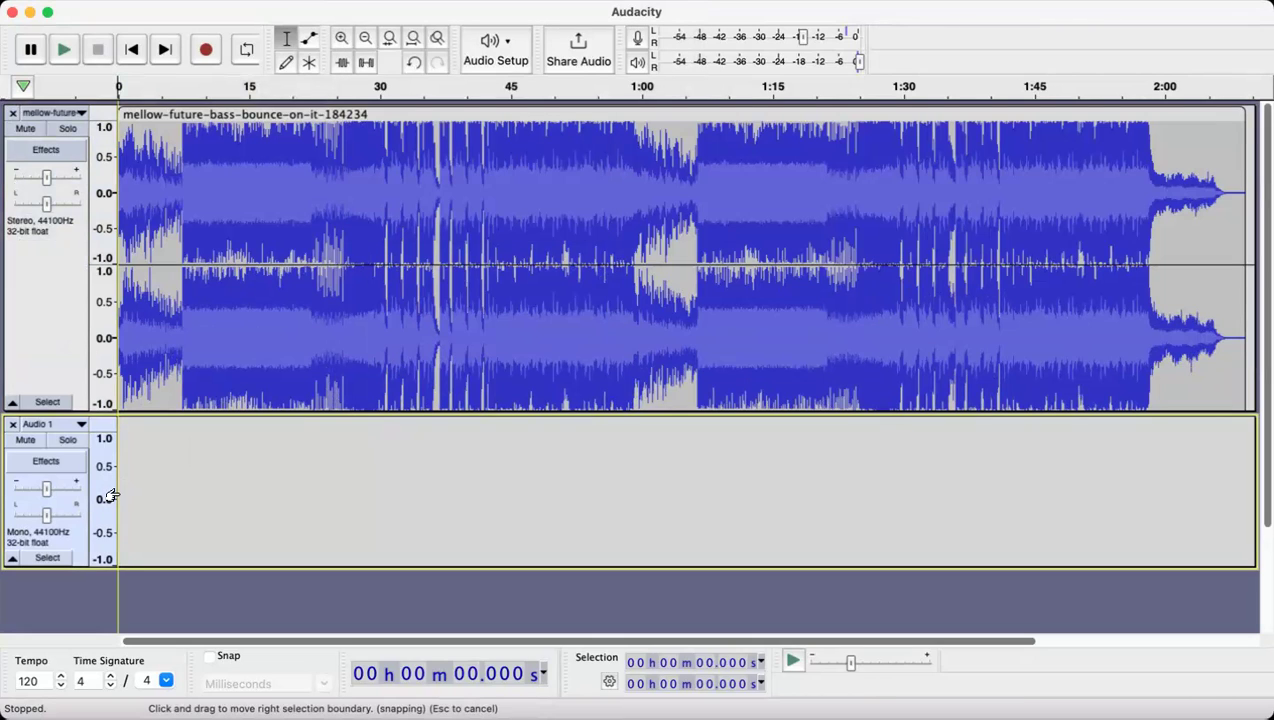
pyautogui.press('super+v')
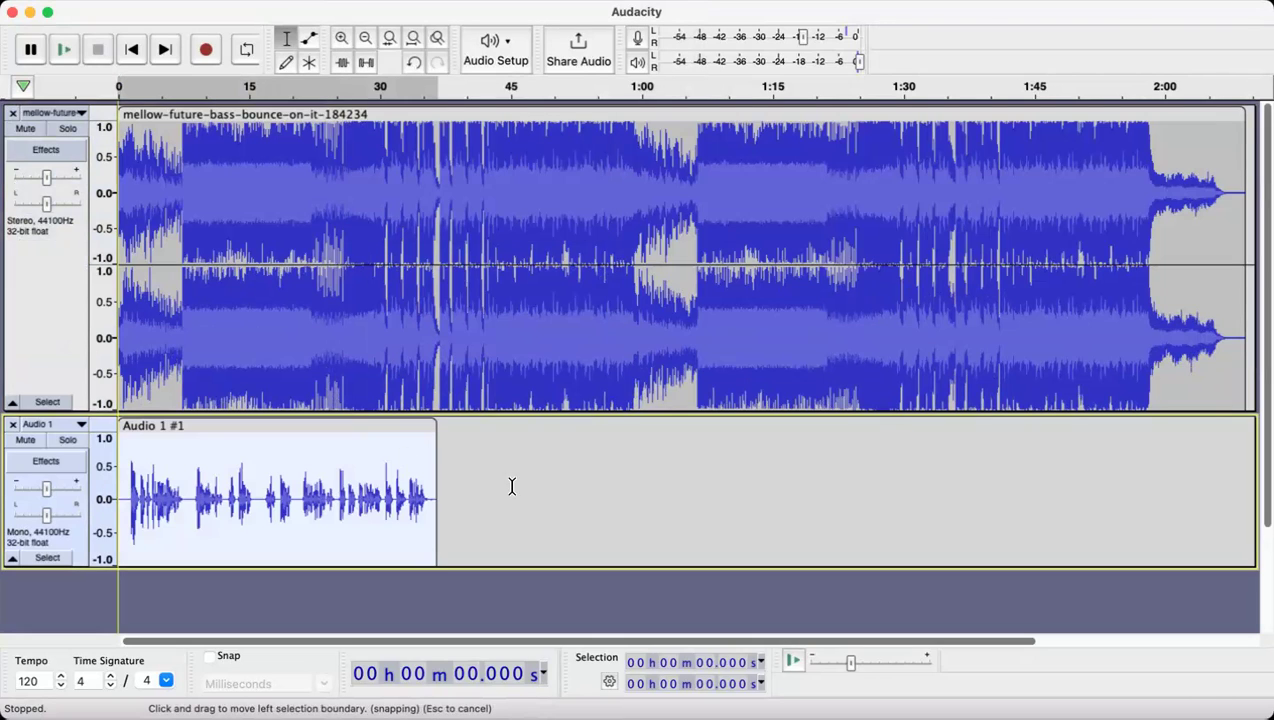
pyautogui.click(517, 490)
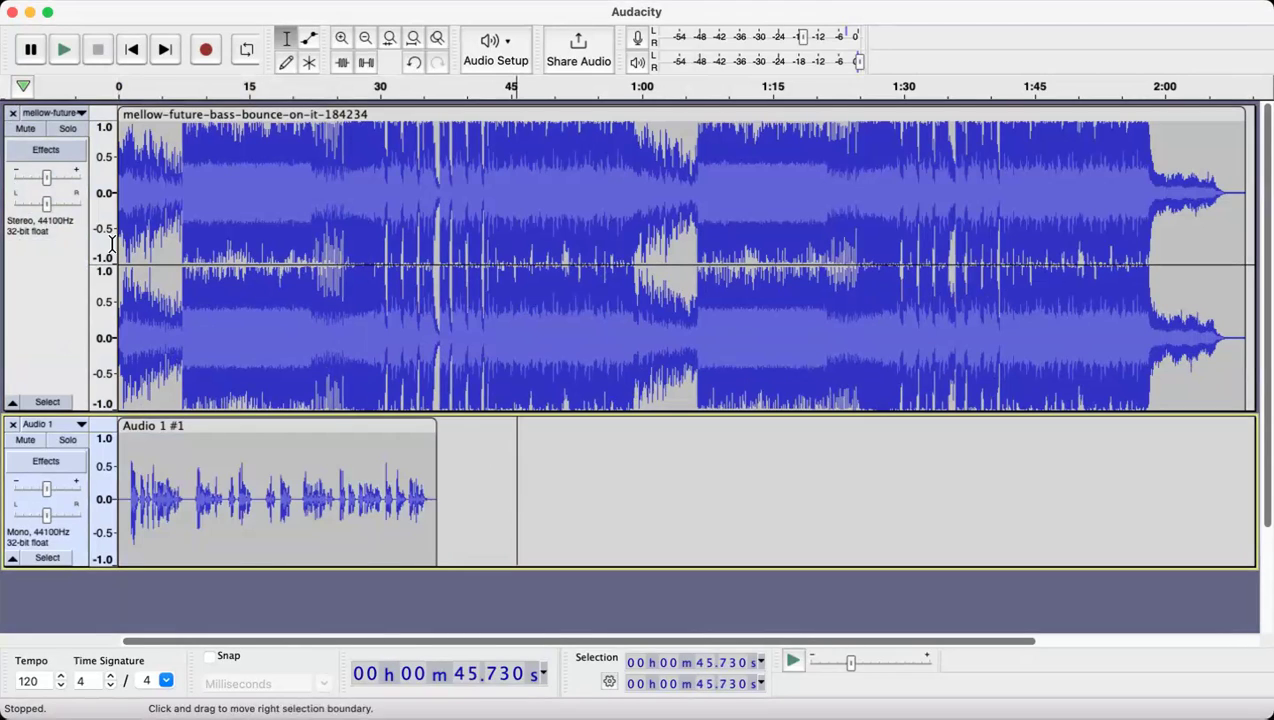
pyautogui.click(60, 403)
# Step: Open the Auto Duck effect and enter a new duck amount value
pyautogui.click(490, 0)
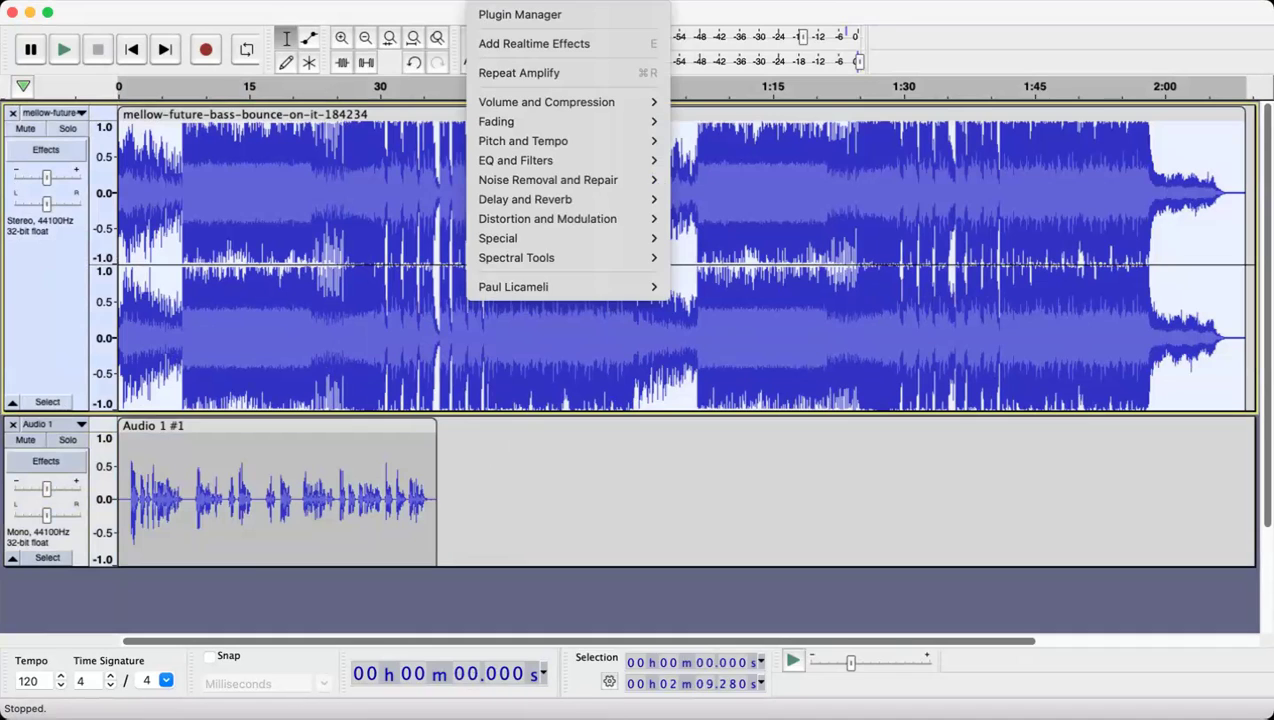
pyautogui.moveTo(600, 102)
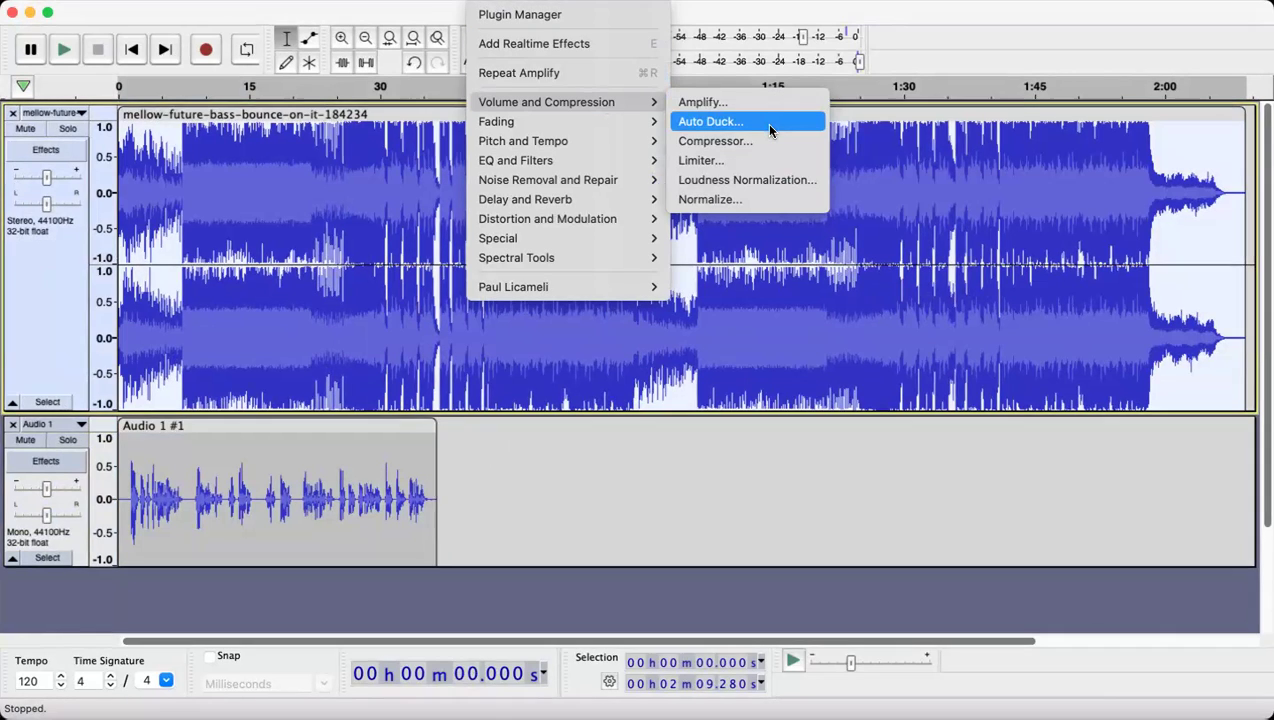
pyautogui.click(769, 130)
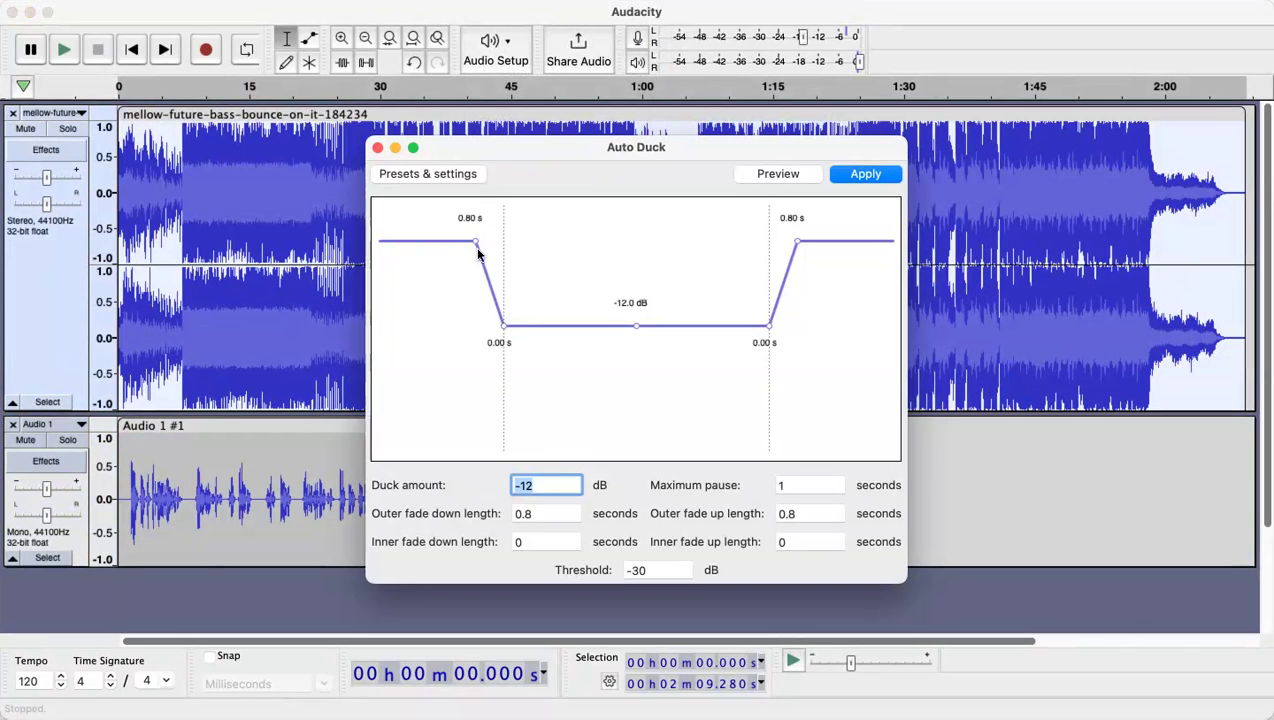
pyautogui.write('-1')
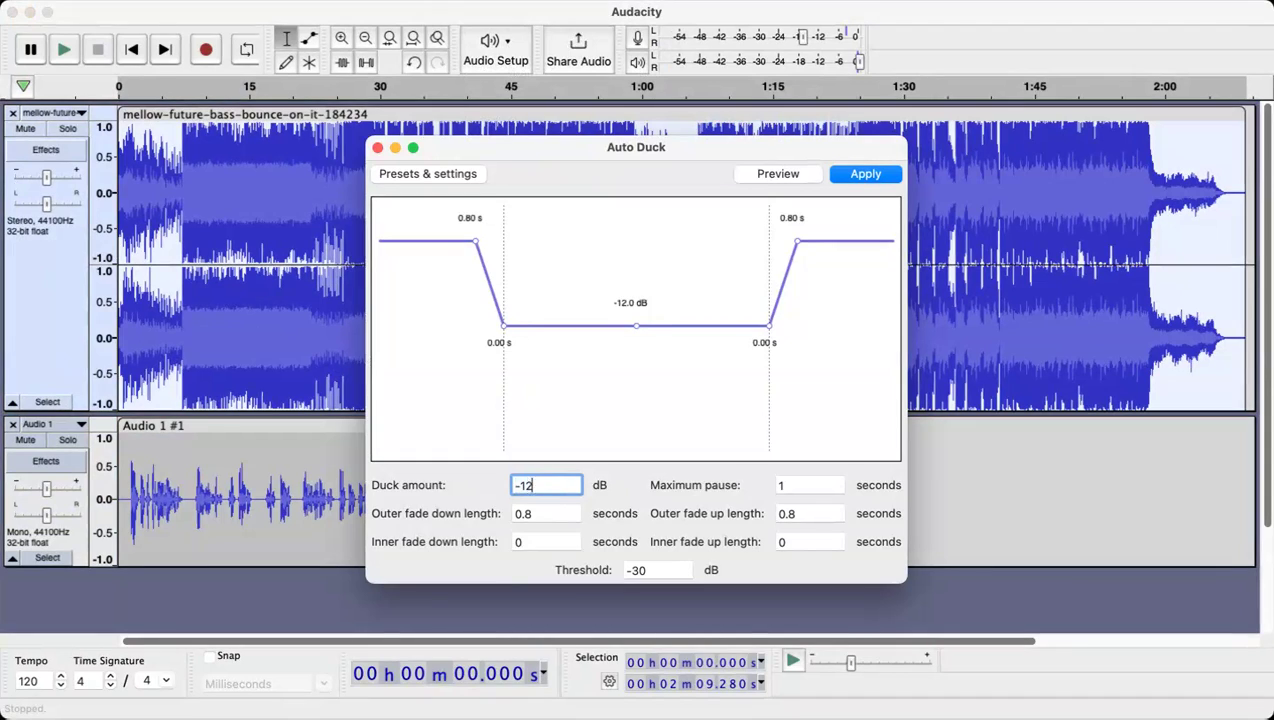
pyautogui.write('6')
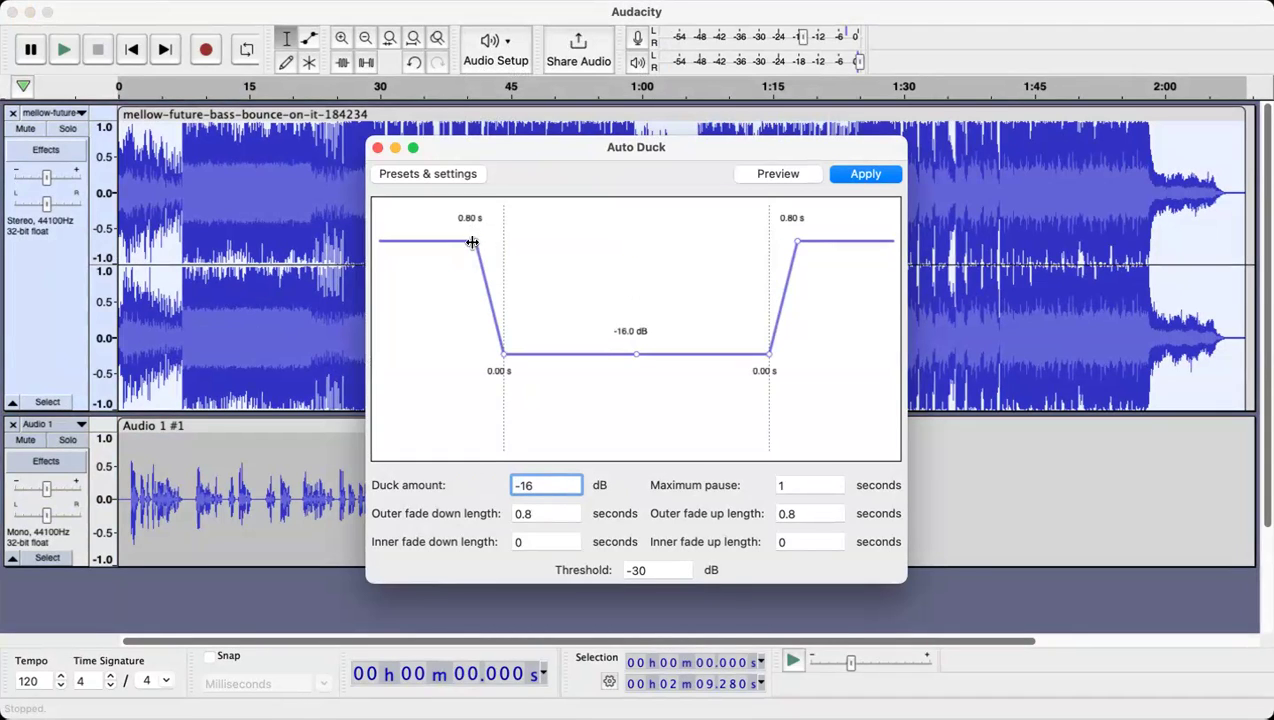
# Step: Set the duck curve's outer fade-down to 1.70 s and outer fade-up to 2.38 s
pyautogui.moveTo(472, 242)
pyautogui.mouseDown()
pyautogui.moveTo(458, 243)
pyautogui.moveTo(493, 247)
pyautogui.moveTo(477, 241)
pyautogui.mouseUp()
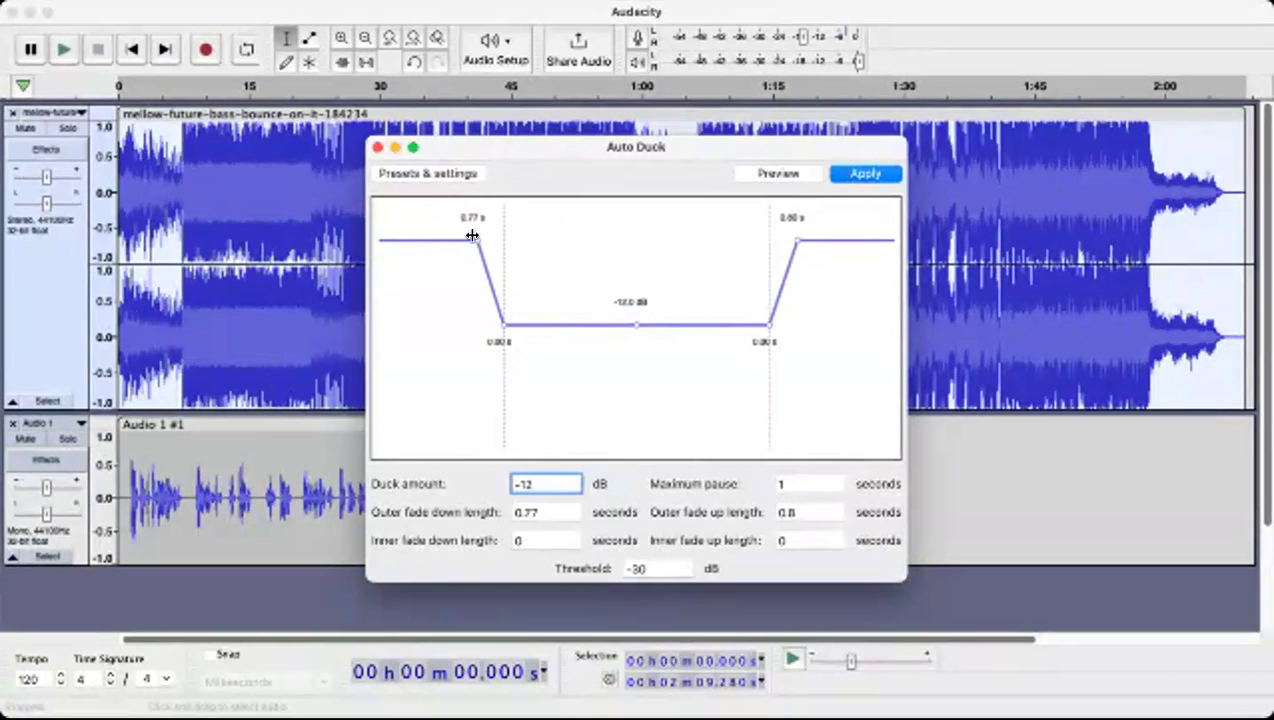
pyautogui.moveTo(470, 236); pyautogui.dragTo(482, 241)
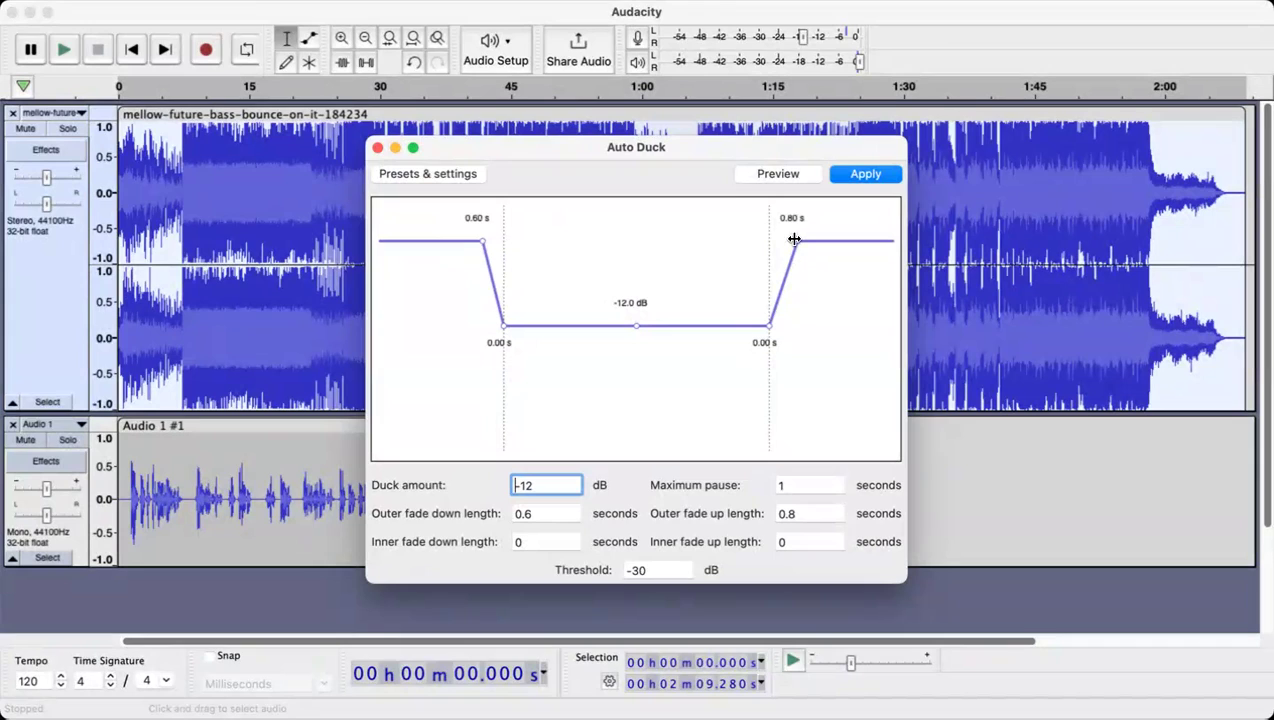
pyautogui.moveTo(797, 241); pyautogui.dragTo(790, 241)
pyautogui.moveTo(481, 242); pyautogui.dragTo(442, 252)
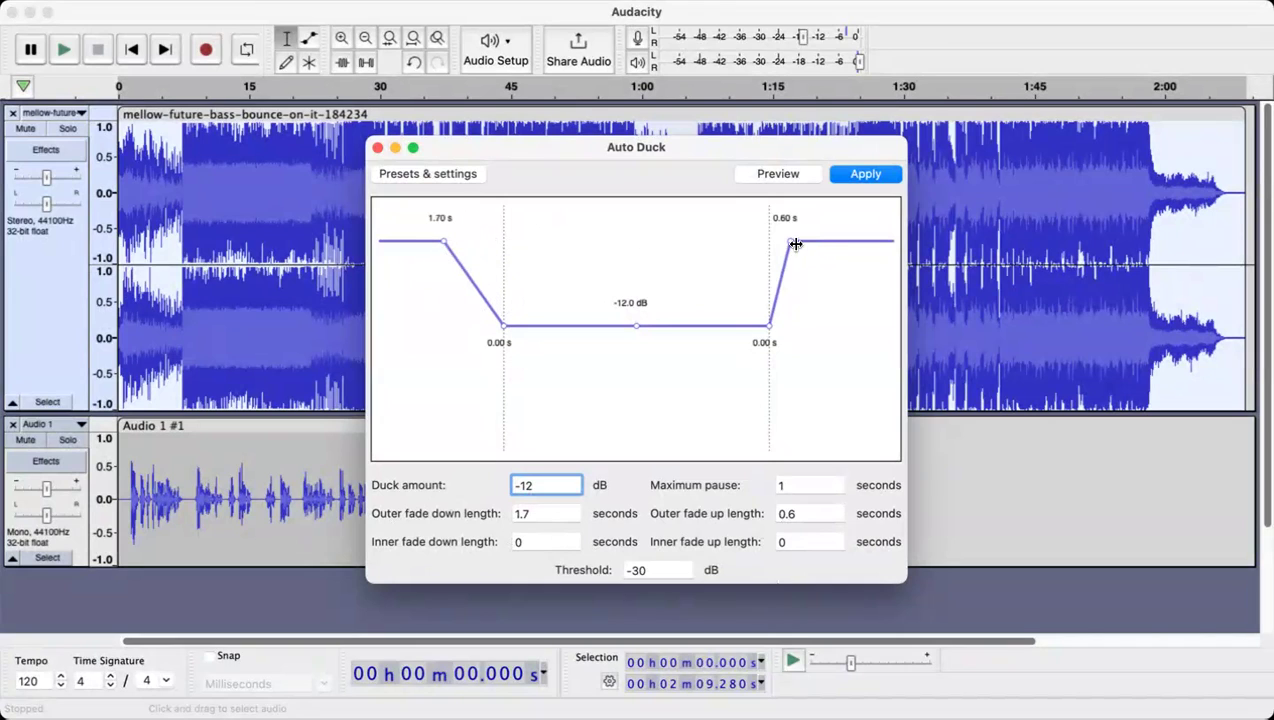
pyautogui.moveTo(789, 240); pyautogui.dragTo(853, 242)
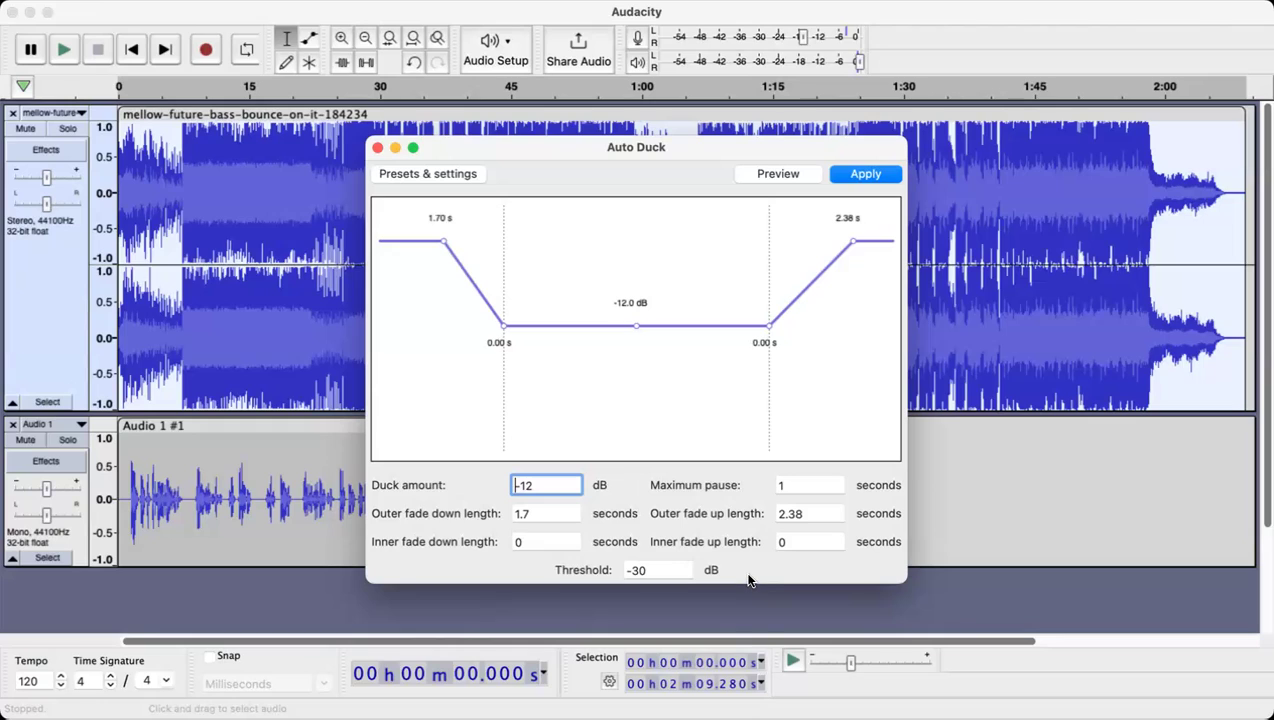
# Step: Shorten both outer fades on the Auto Duck curve
pyautogui.click(686, 570)
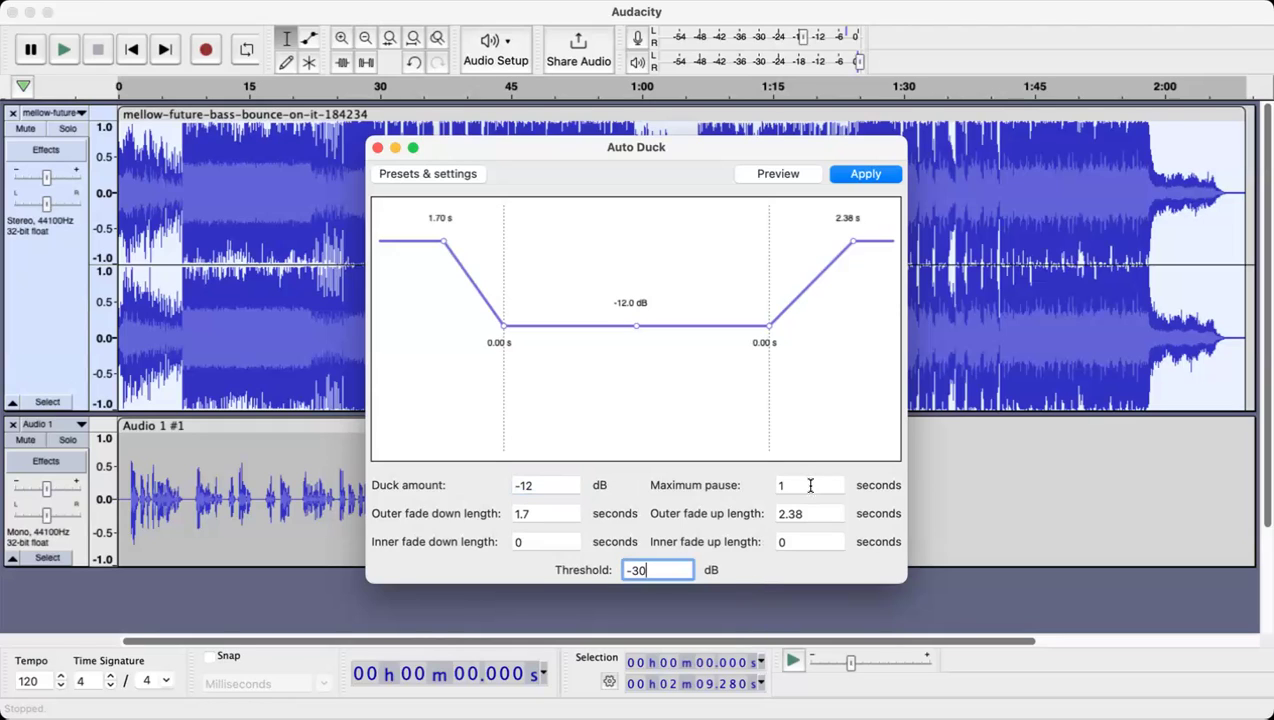
pyautogui.click(810, 485)
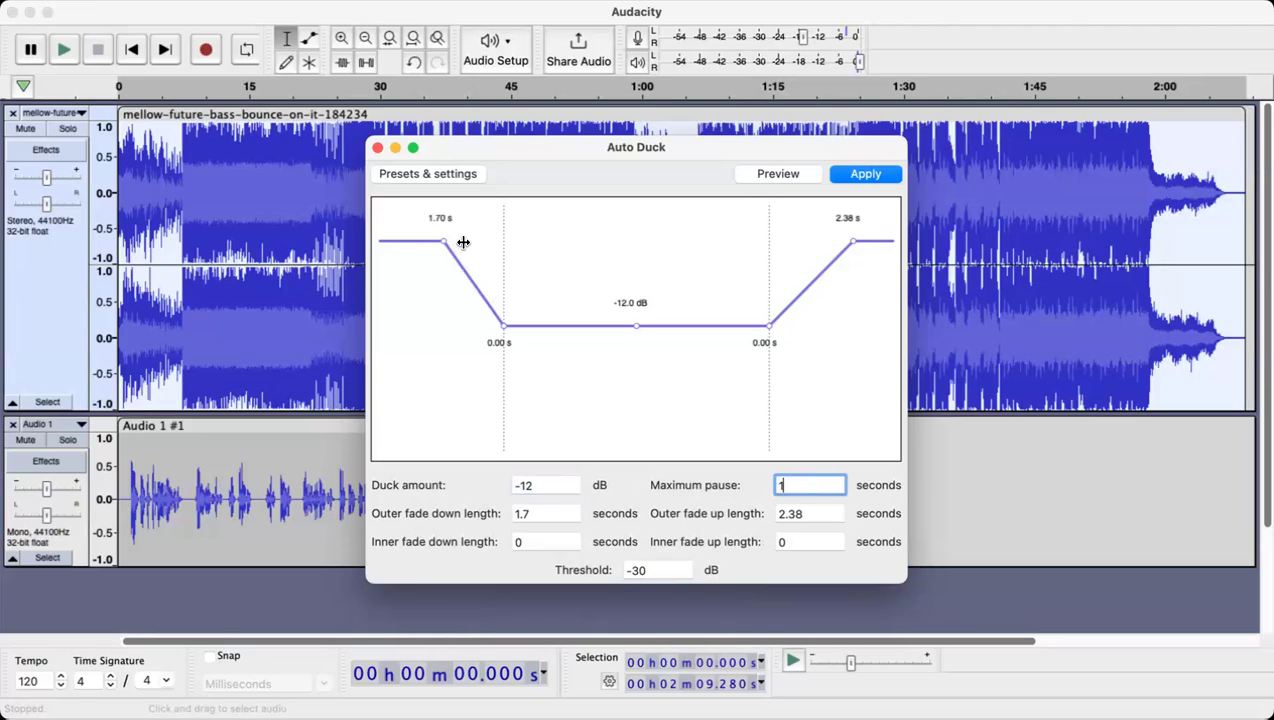
pyautogui.moveTo(465, 244); pyautogui.dragTo(467, 242)
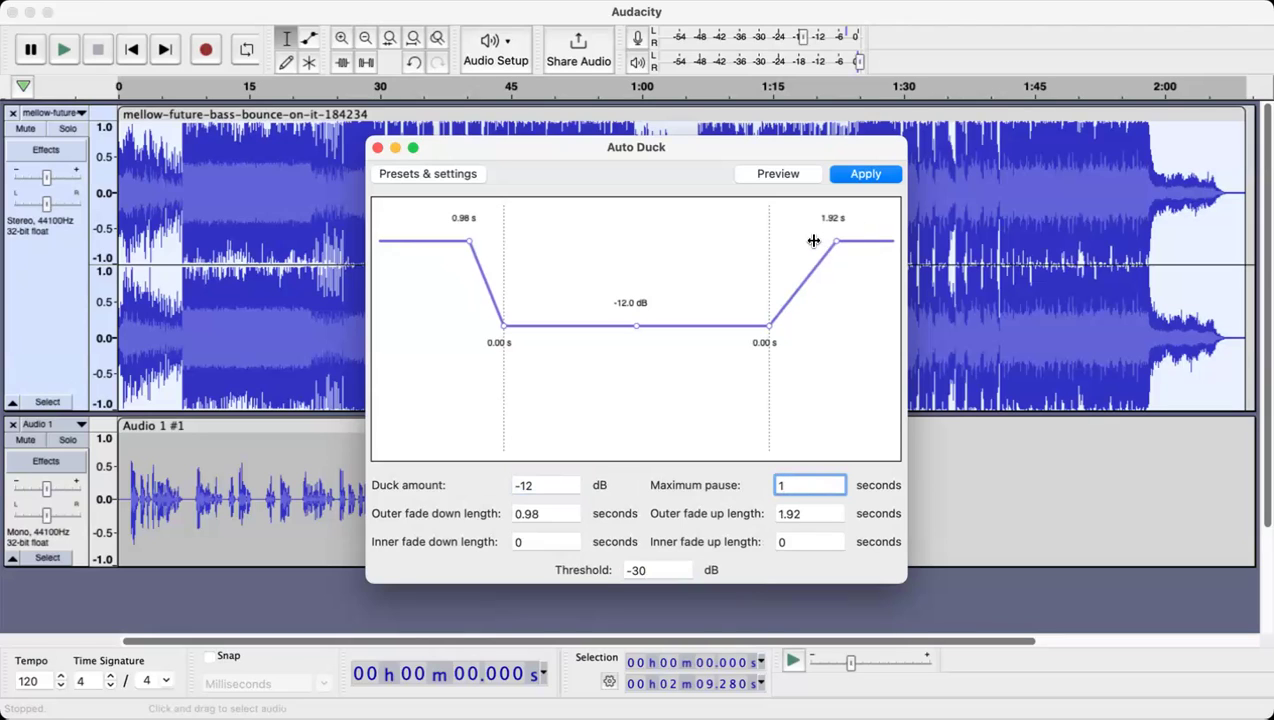
pyautogui.moveTo(808, 241); pyautogui.dragTo(796, 242)
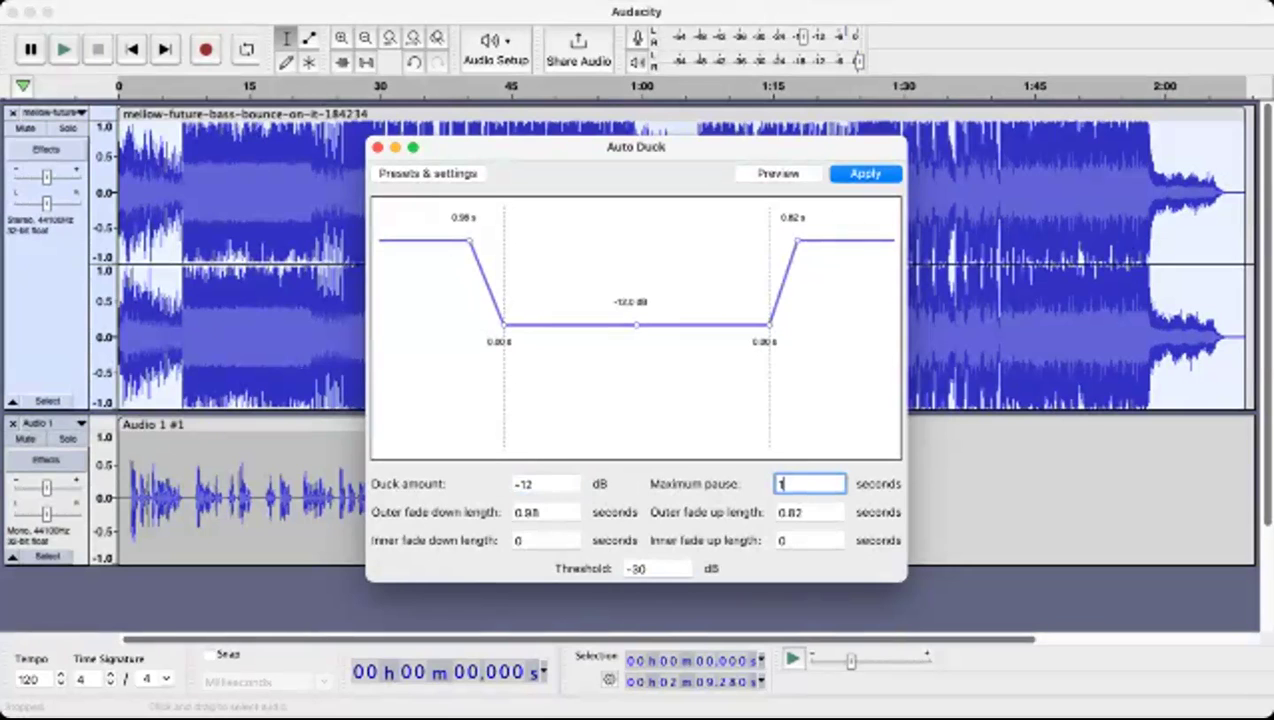
# Step: Enter 0.8 s for the outer fade down and fade up lengths and apply Auto Duck
pyautogui.click(540, 512)
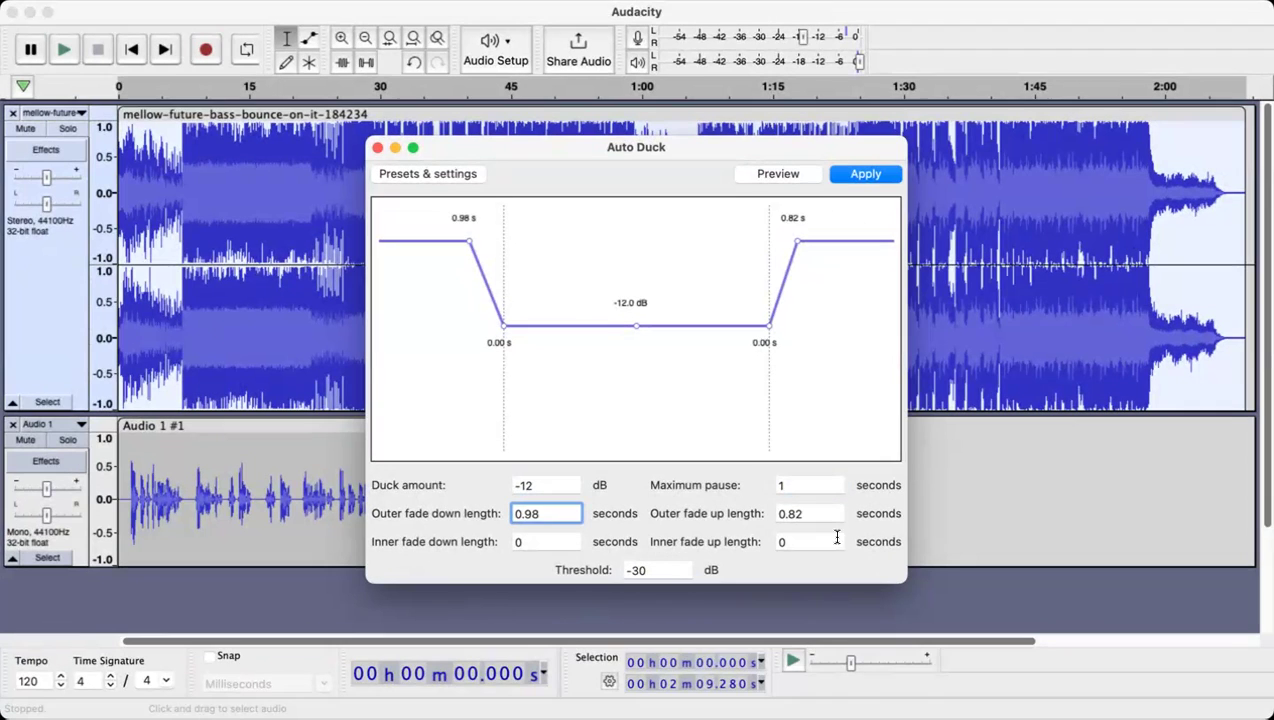
pyautogui.press('BackSpace')
pyautogui.press('BackSpace')
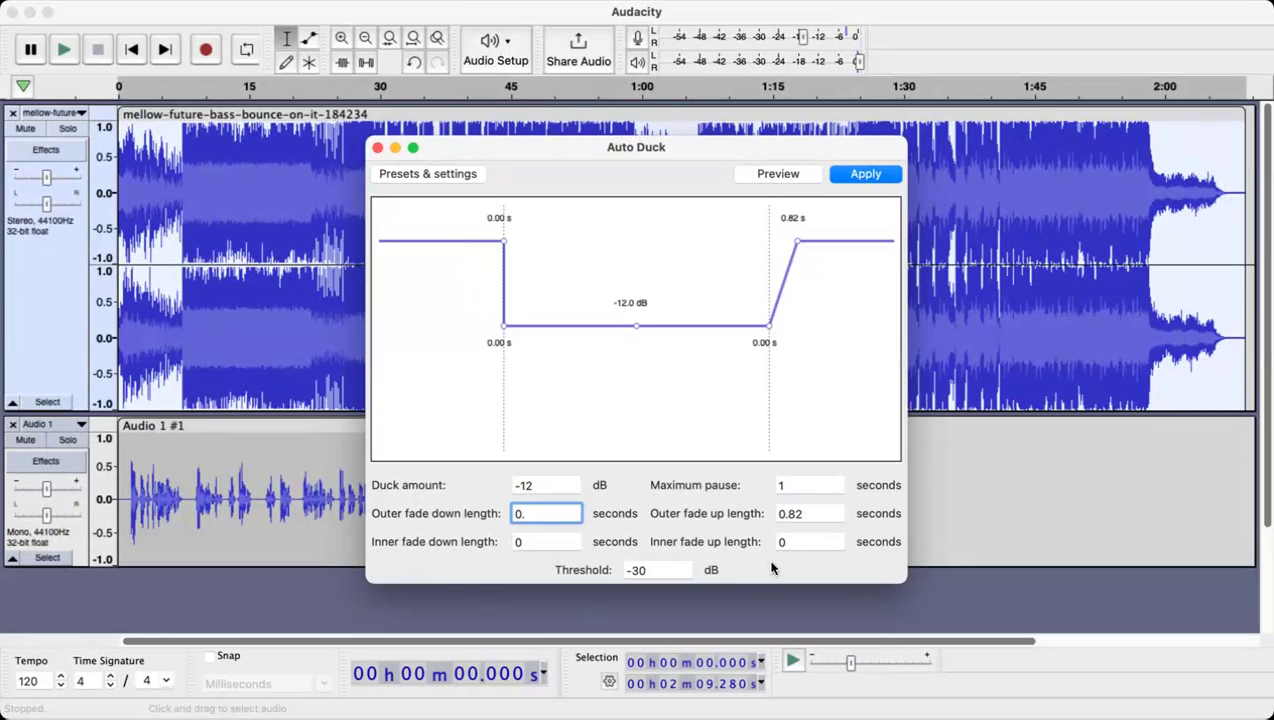
pyautogui.write('8')
pyautogui.click(805, 513)
pyautogui.press('BackSpace')
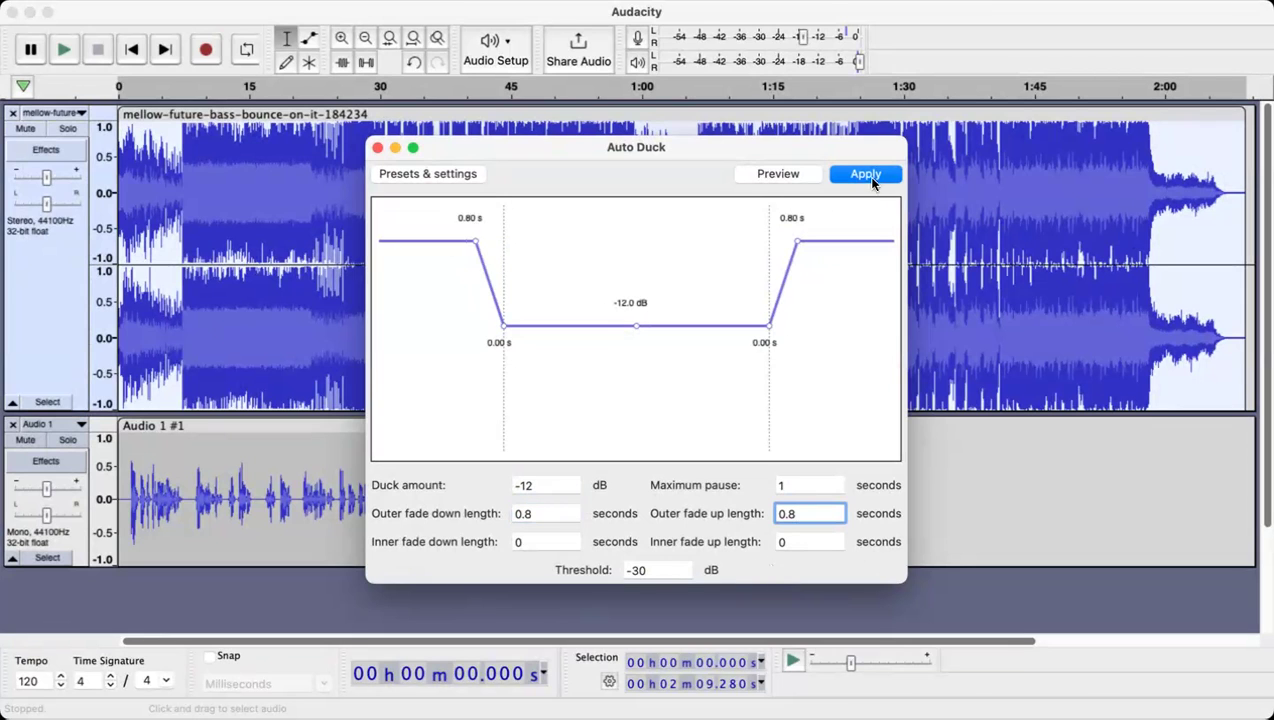
pyautogui.click(868, 176)
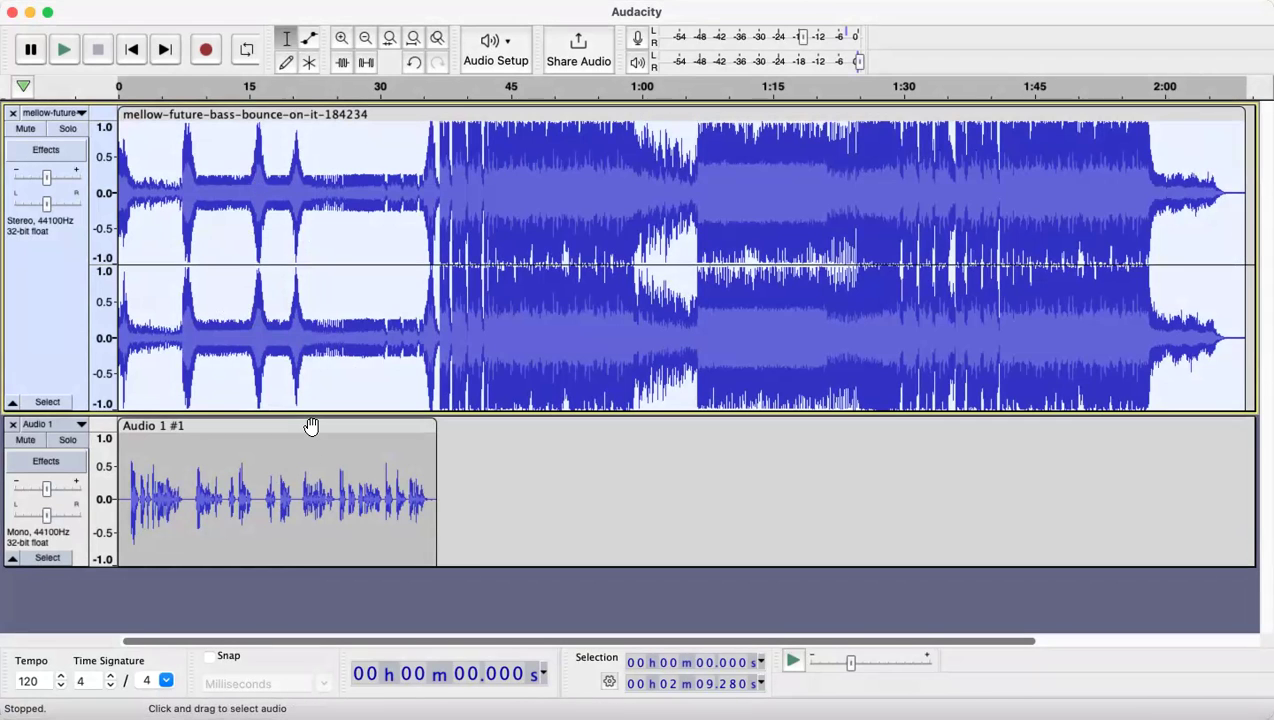
# Step: Select the voice clip's range, open Amplify without applying, then clear selection and return to start
pyautogui.click(280, 426)
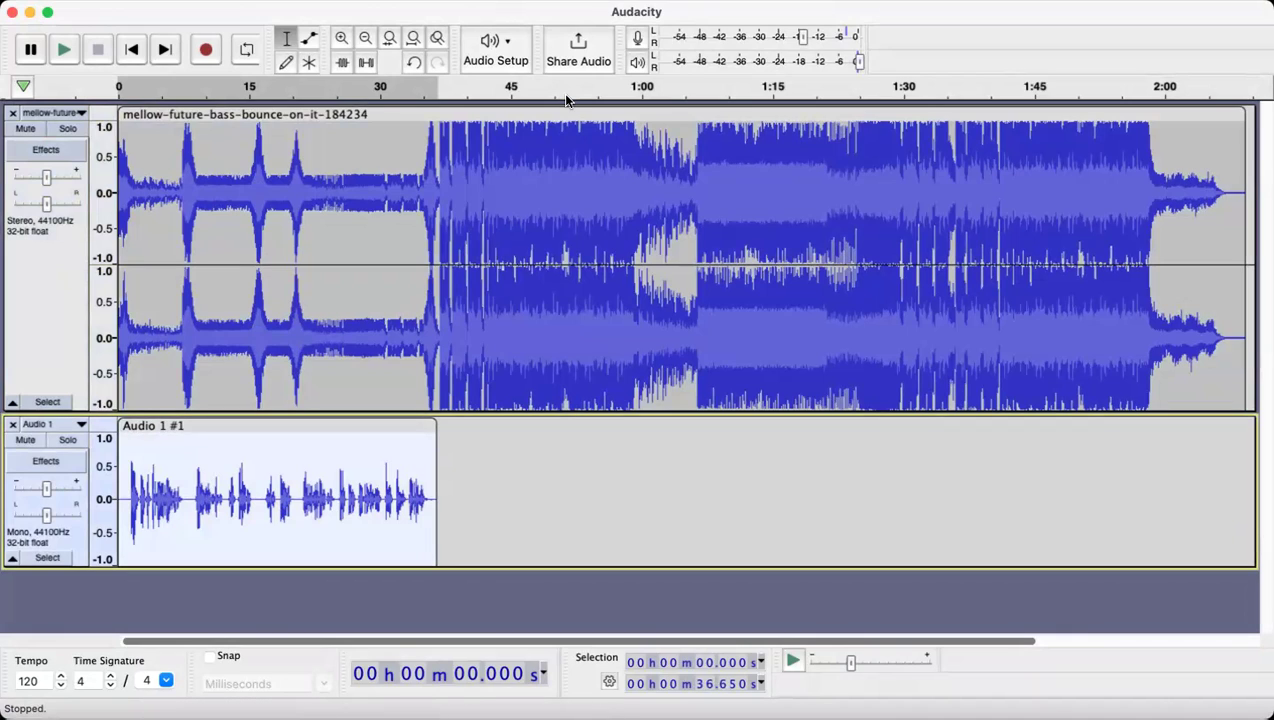
pyautogui.click(489, 0)
pyautogui.press('Down')
pyautogui.press('Down')
pyautogui.press('Down')
pyautogui.press('Down')
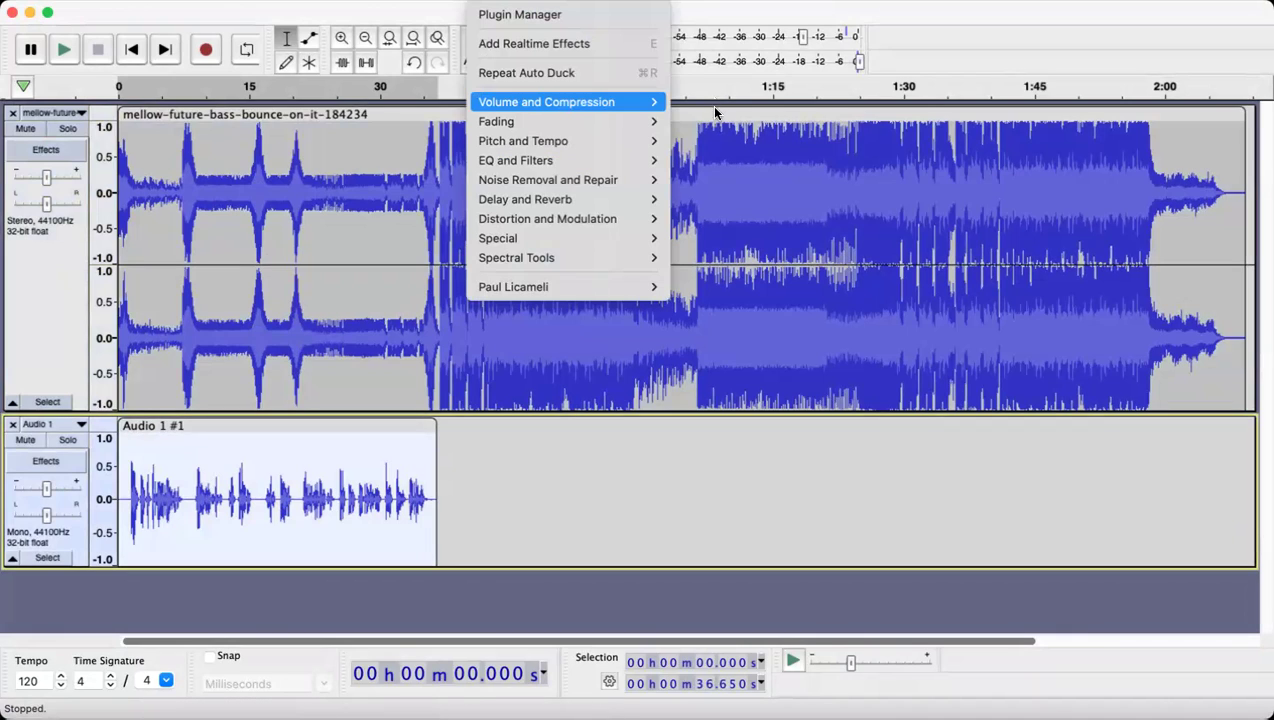
pyautogui.press('Right')
pyautogui.press('Right')
pyautogui.press('Return')
pyautogui.press('Return')
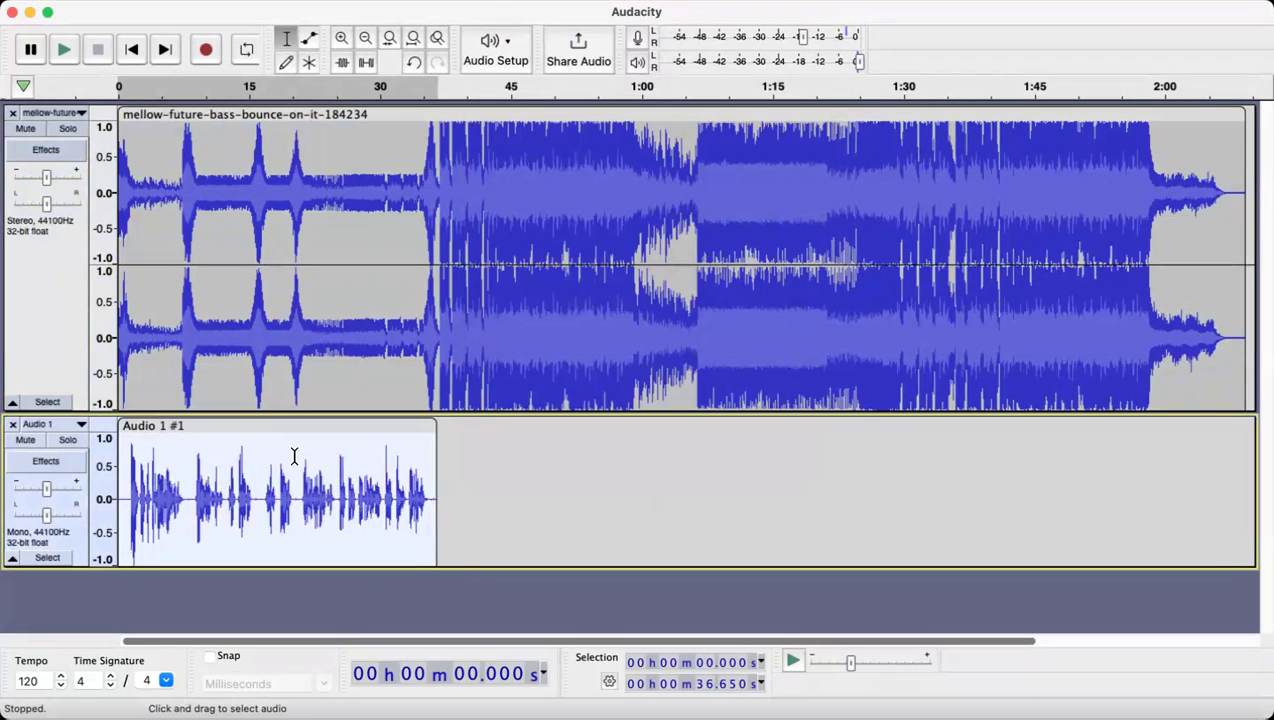
pyautogui.click(472, 490)
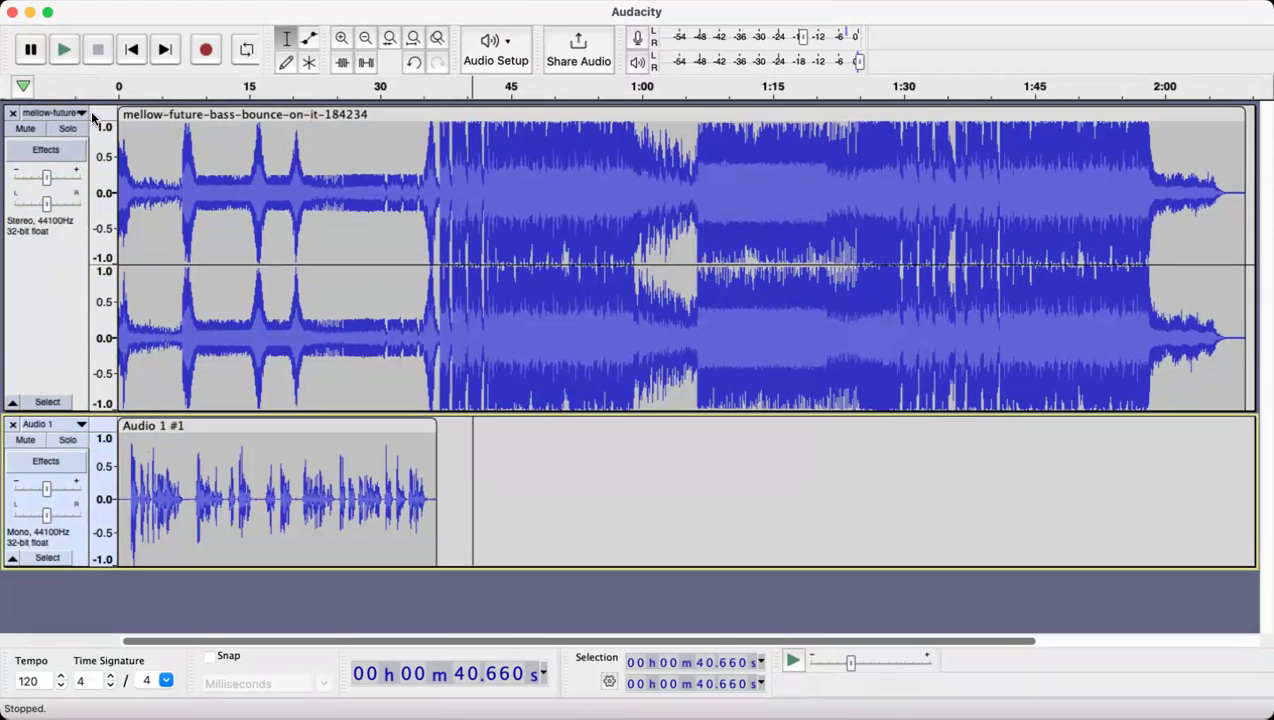
pyautogui.press('Home')
pyautogui.click(64, 50)
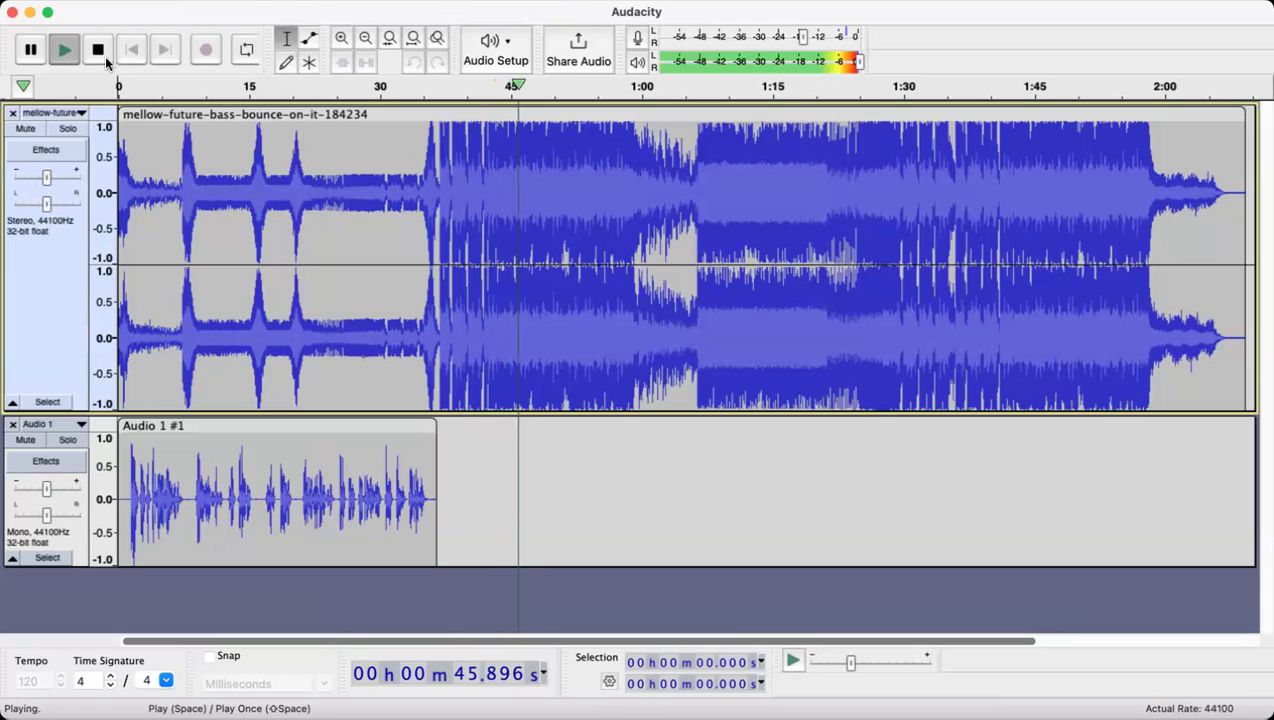
pyautogui.press('space')
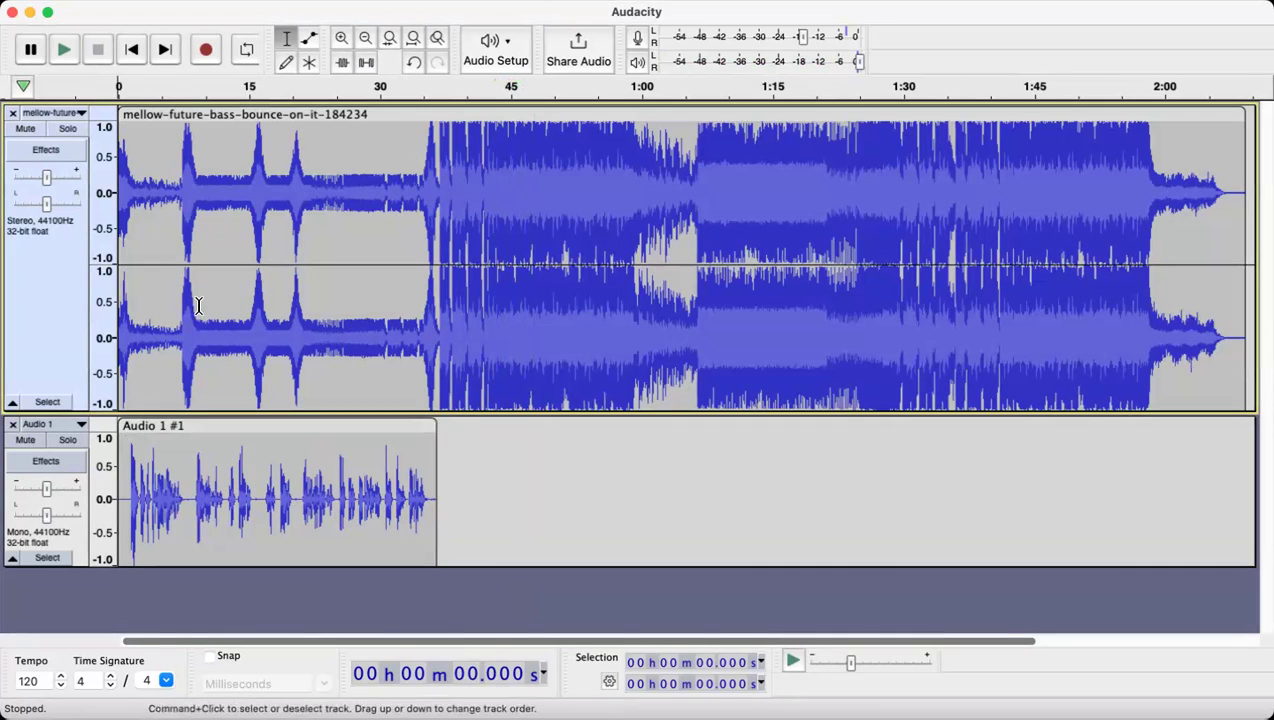
# Step: Amplify the whole music track by -1.881 dB to a 0.0 dB peak, then select the voice clip
pyautogui.doubleClick(344, 139)
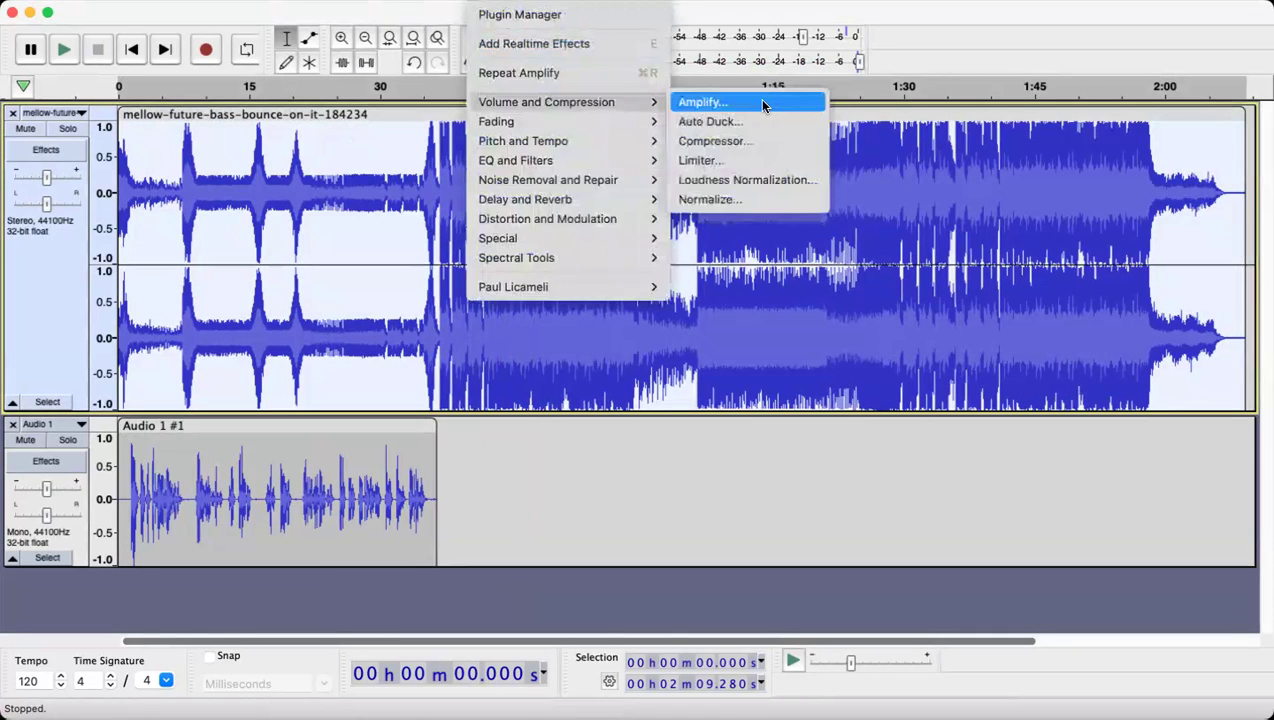
pyautogui.click(762, 101)
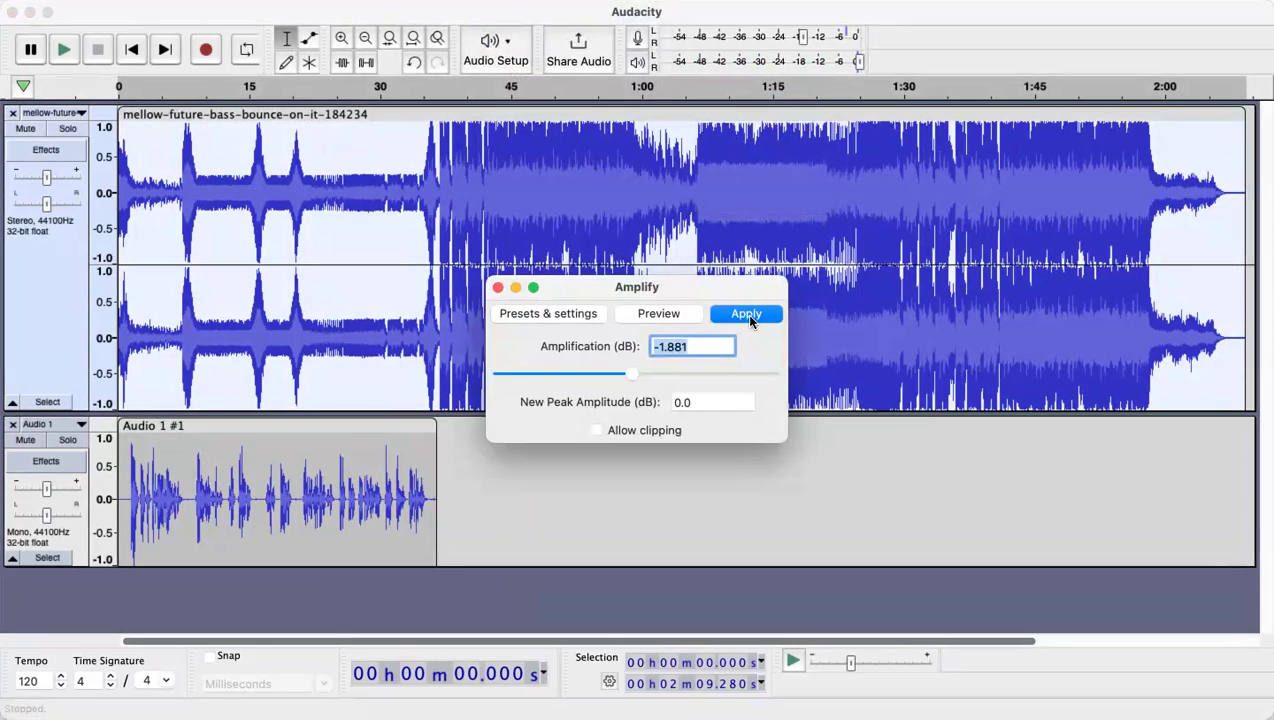
pyautogui.click(748, 314)
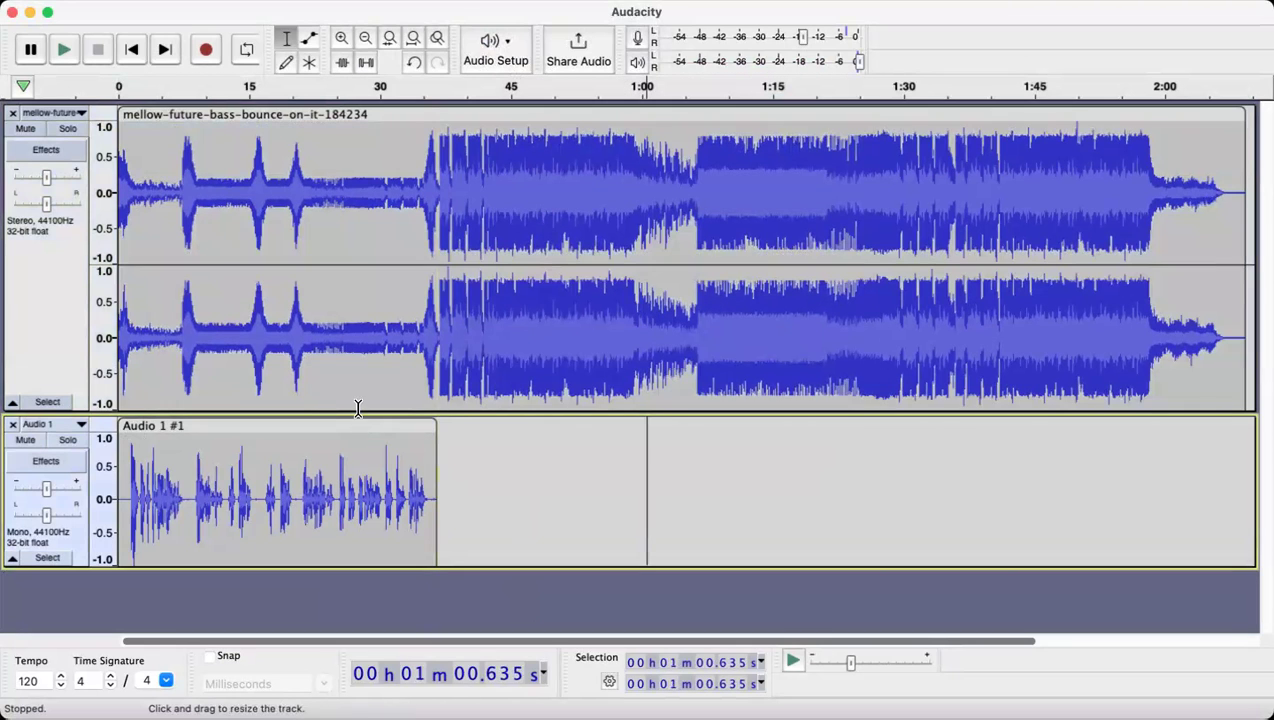
pyautogui.click(366, 426)
pyautogui.click(370, 480)
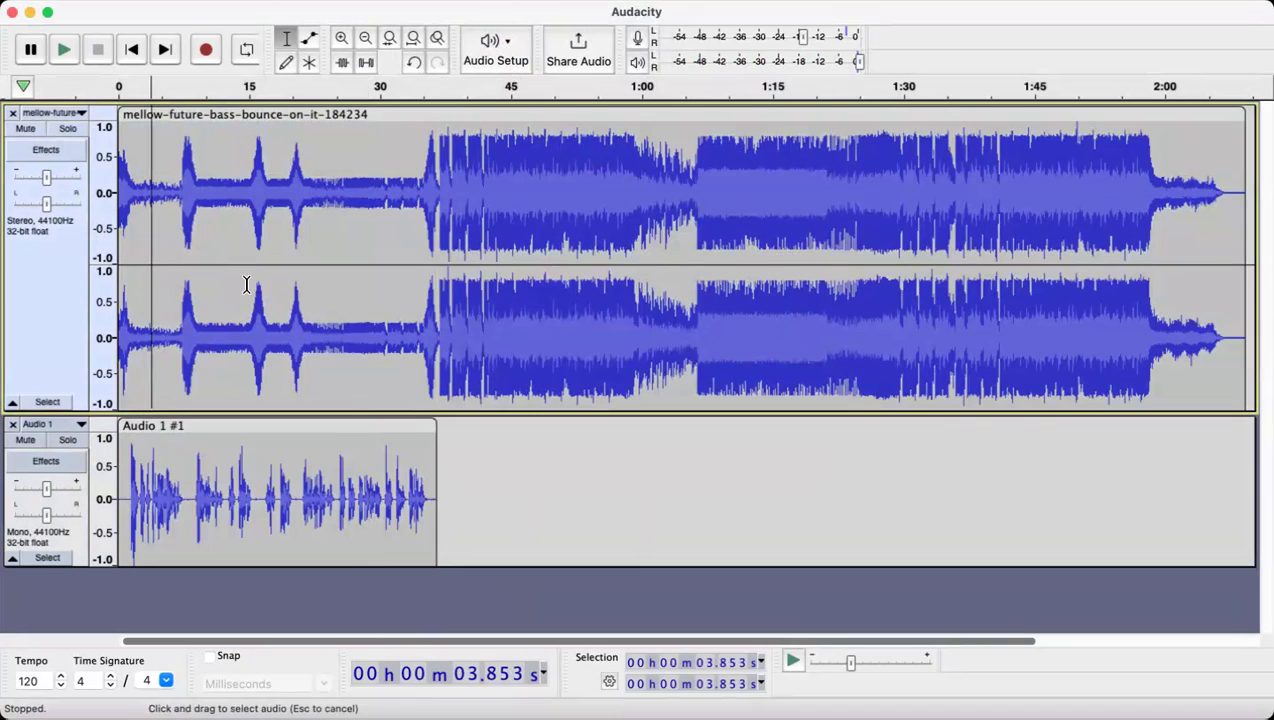
pyautogui.click(151, 240)
pyautogui.moveTo(180, 190)
pyautogui.mouseDown()
pyautogui.moveTo(235, 207)
pyautogui.moveTo(192, 205)
pyautogui.mouseUp()
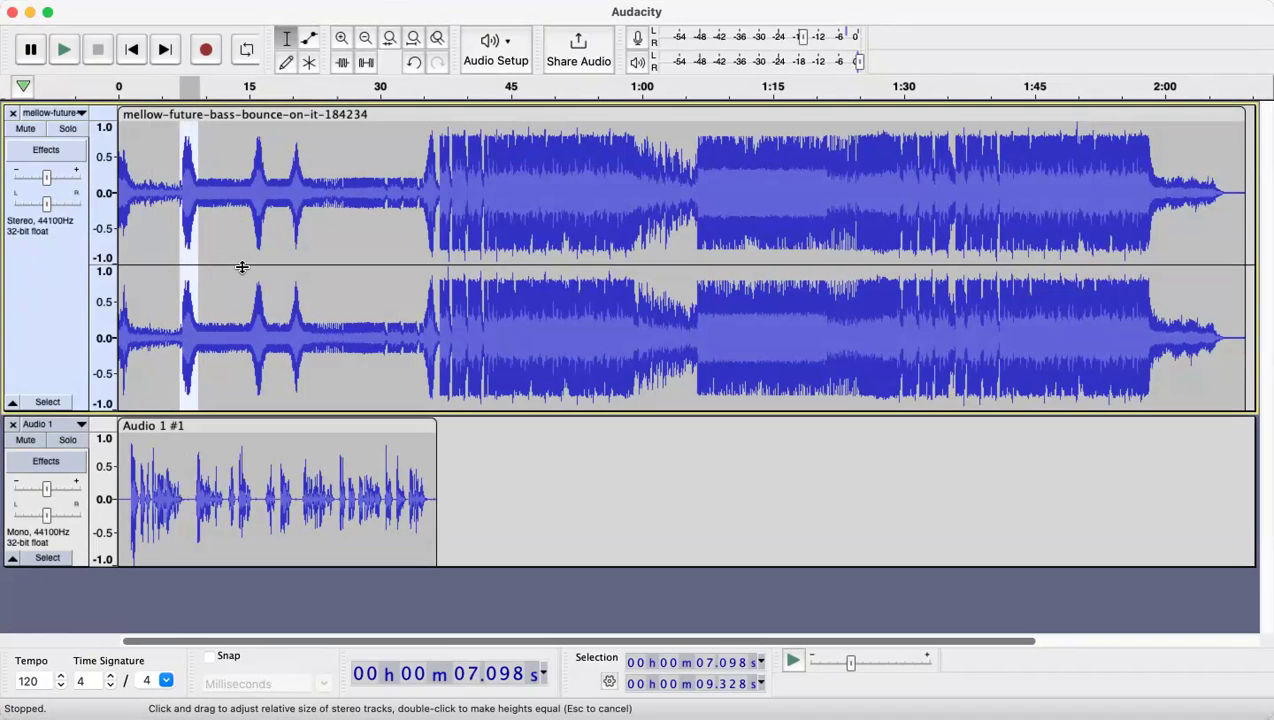
pyautogui.click(350, 158)
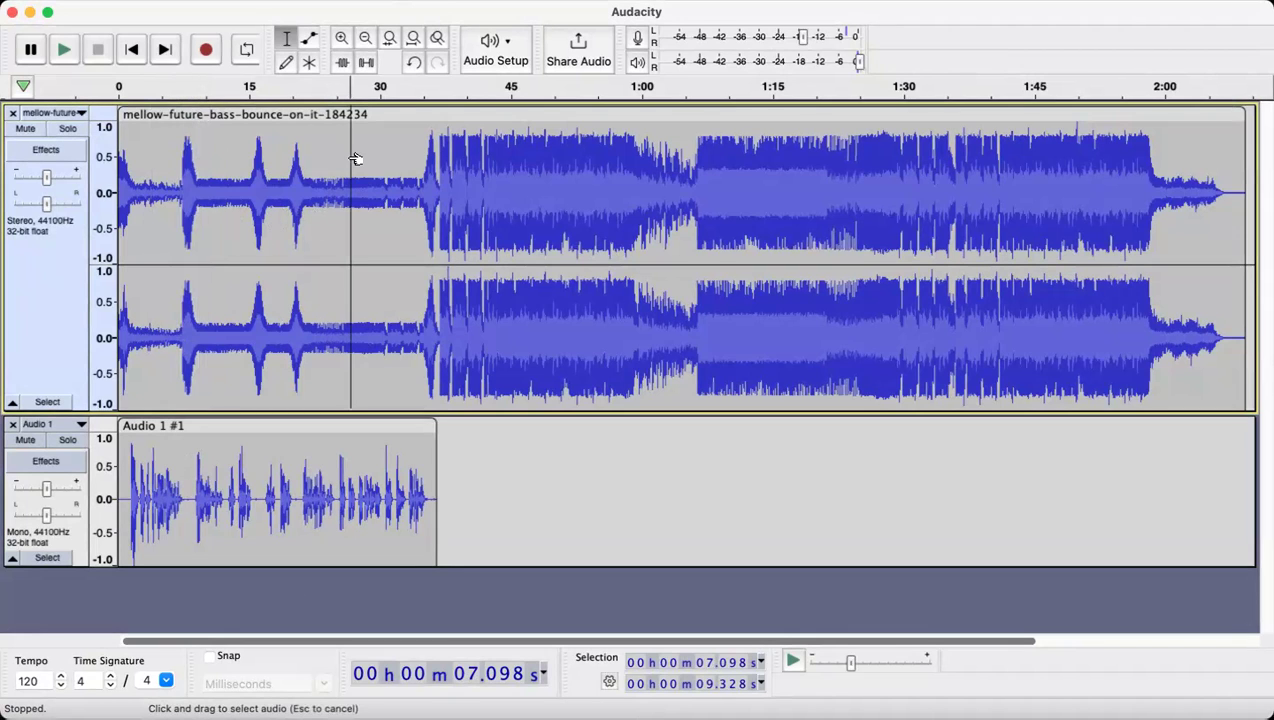
pyautogui.click(411, 158)
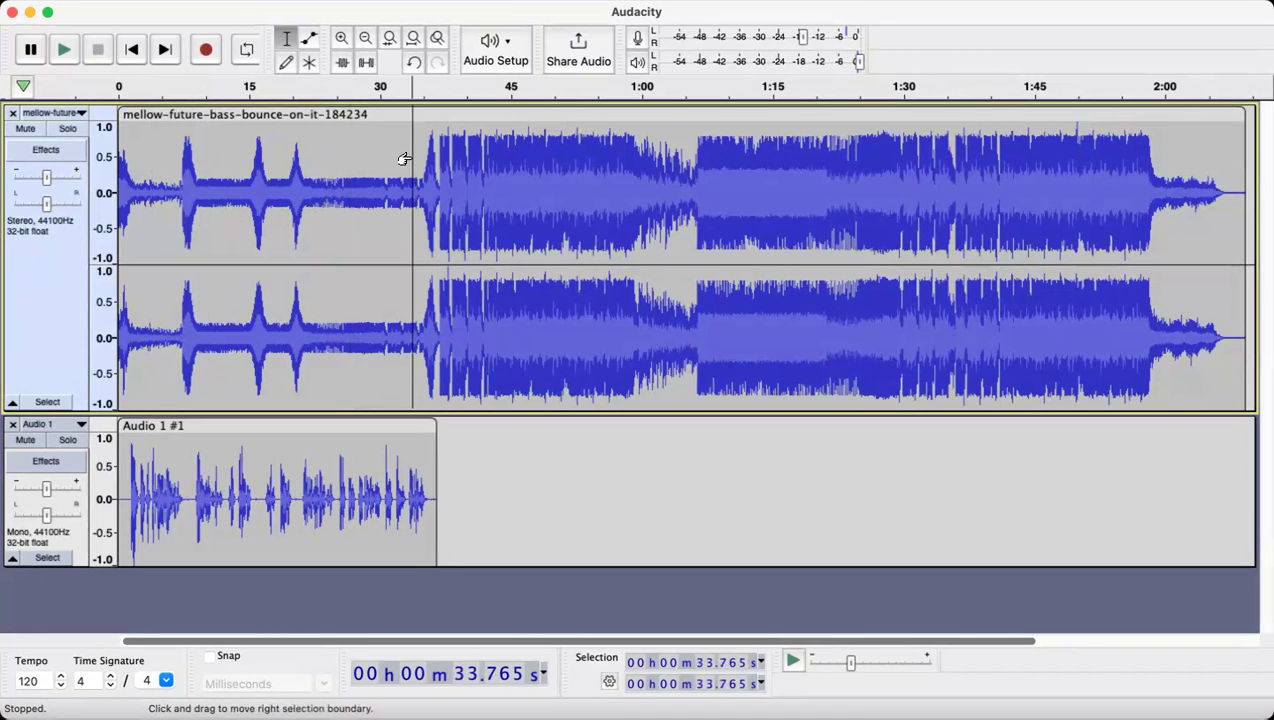